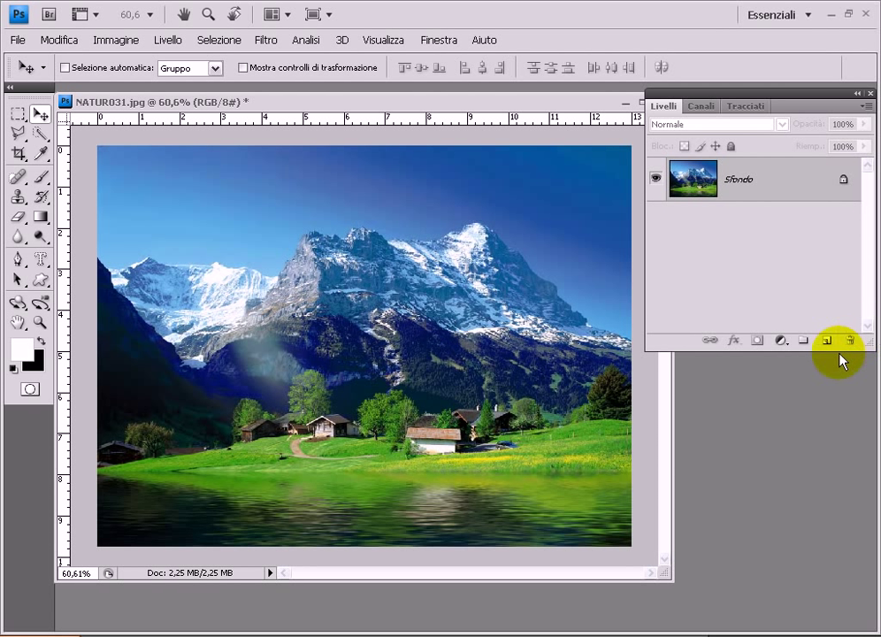
- Draw a closed four-corner Polygonal Lasso selection around the village, trees and meadow strip
{"action": "left_click", "coordinate": [17, 134]}
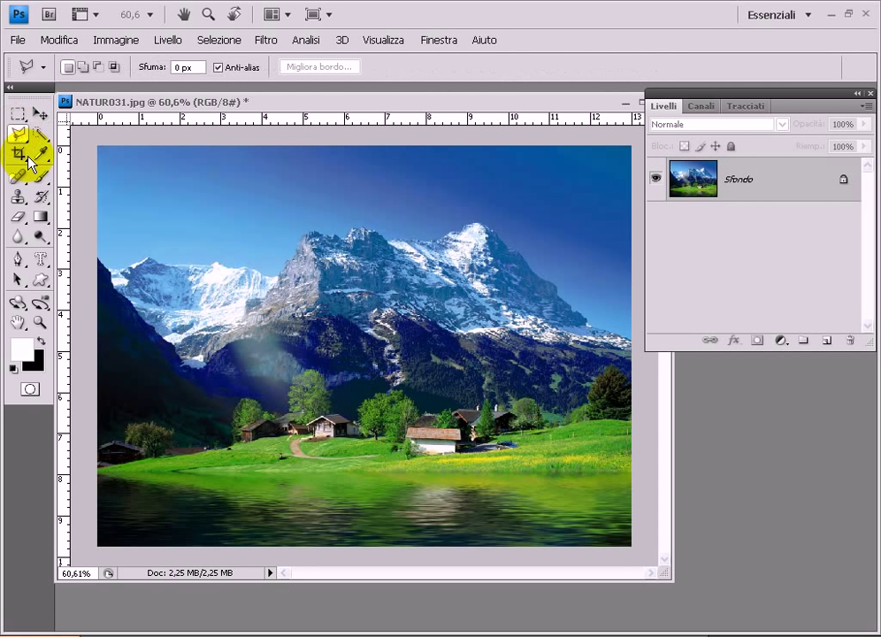
{"action": "left_click", "coordinate": [17, 135]}
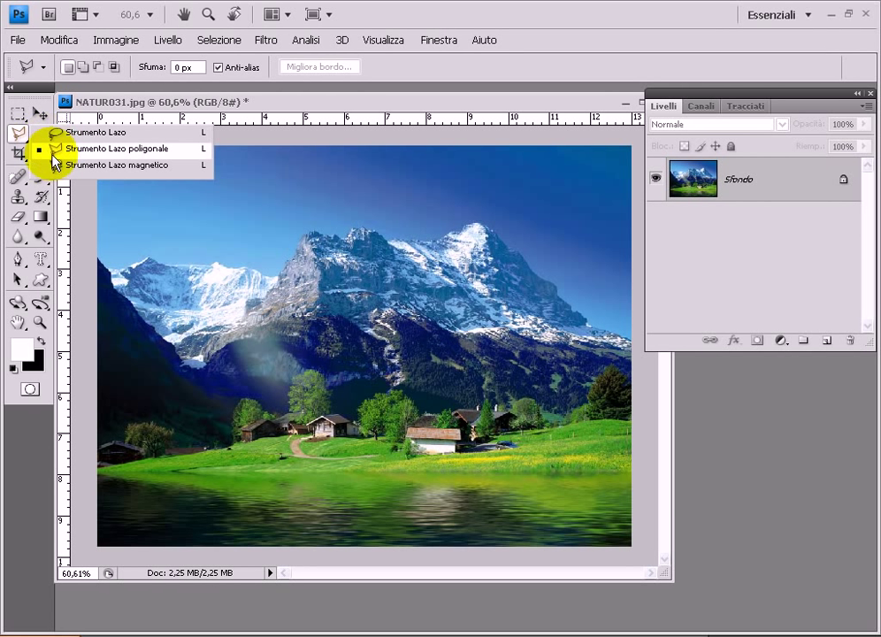
{"action": "left_click", "coordinate": [54, 156]}
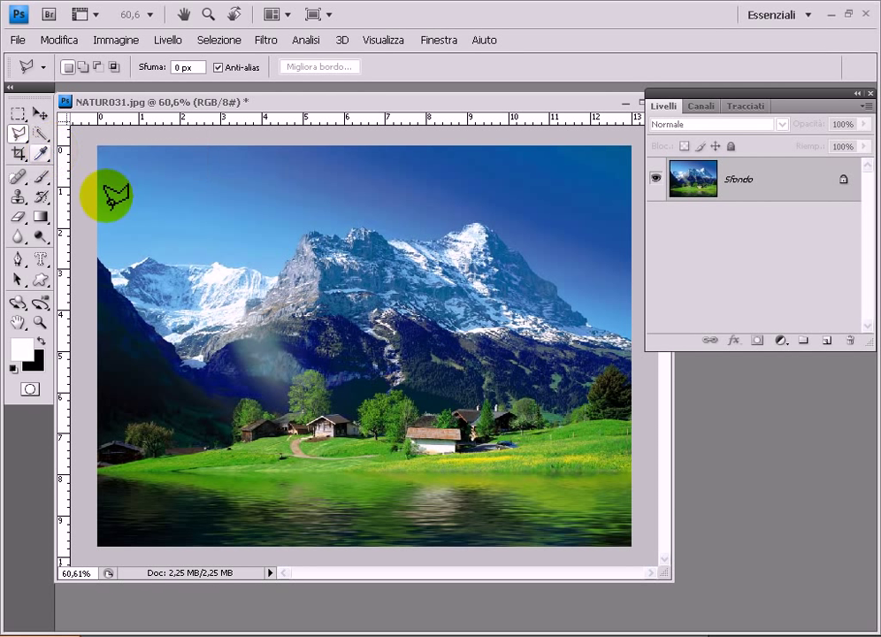
{"action": "left_click", "coordinate": [147, 448]}
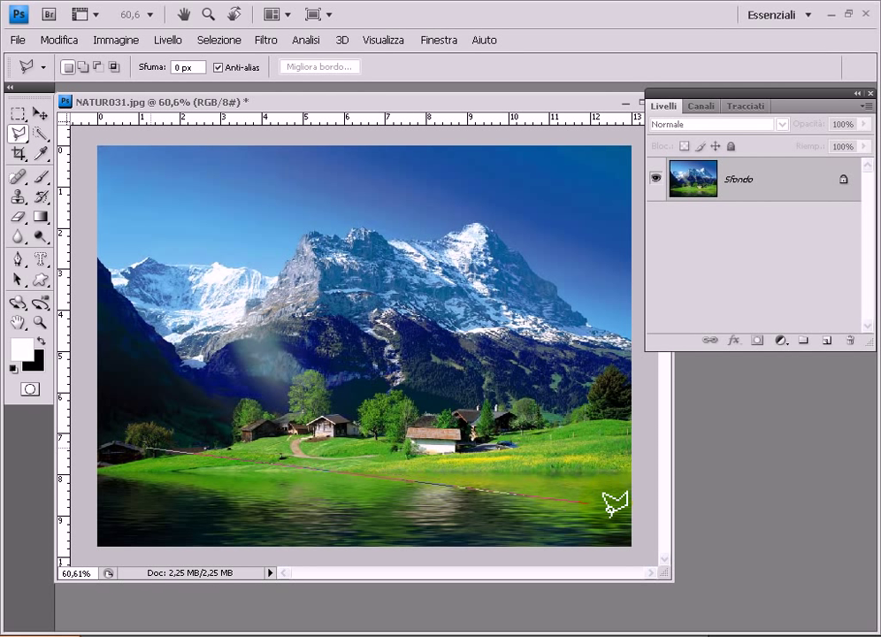
{"action": "left_click", "coordinate": [559, 519]}
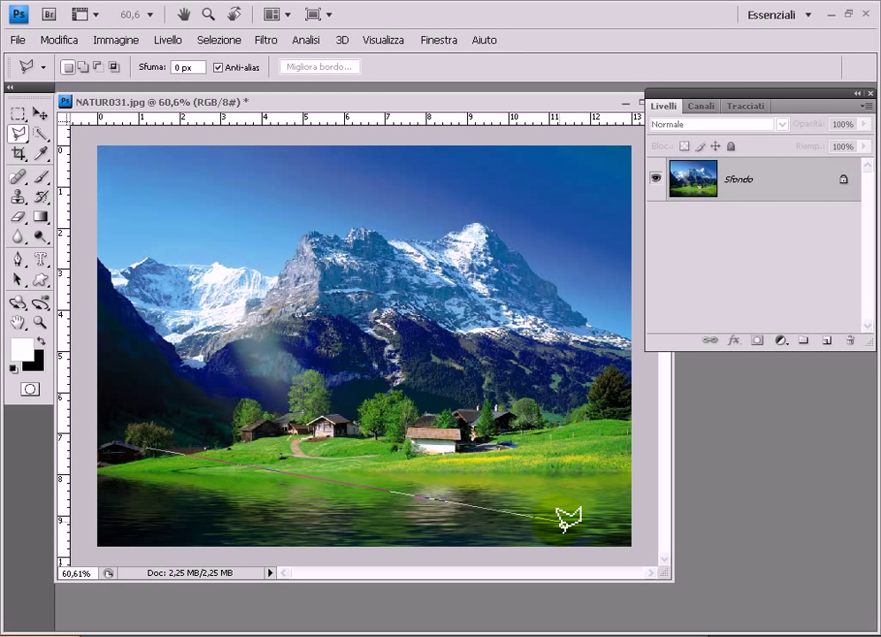
{"action": "left_click", "coordinate": [615, 386]}
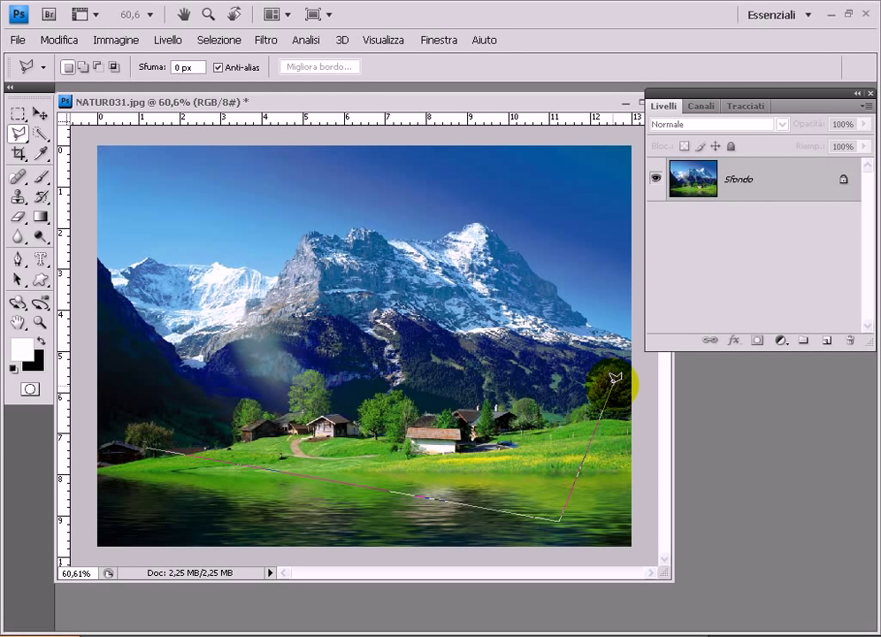
{"action": "left_click", "coordinate": [292, 362]}
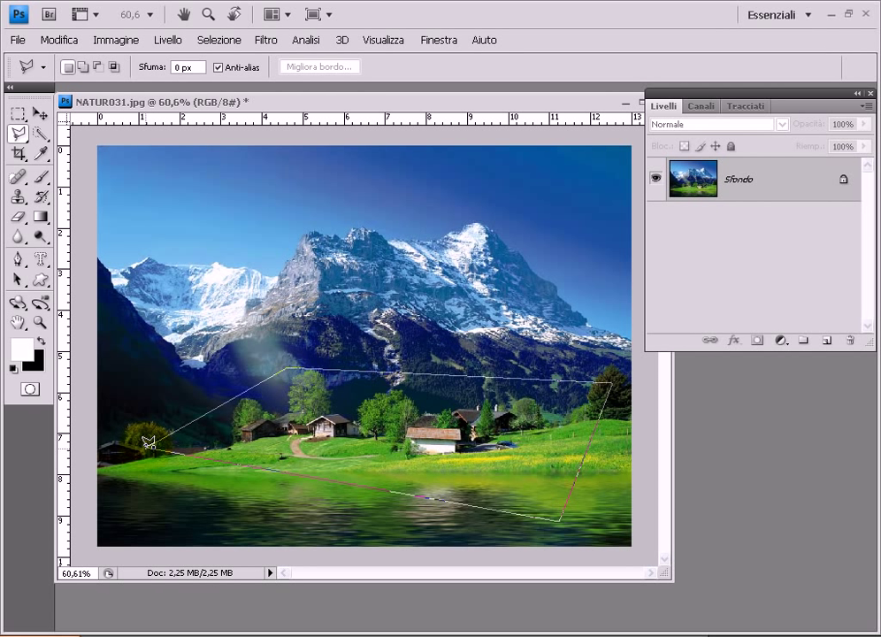
{"action": "left_click", "coordinate": [149, 442]}
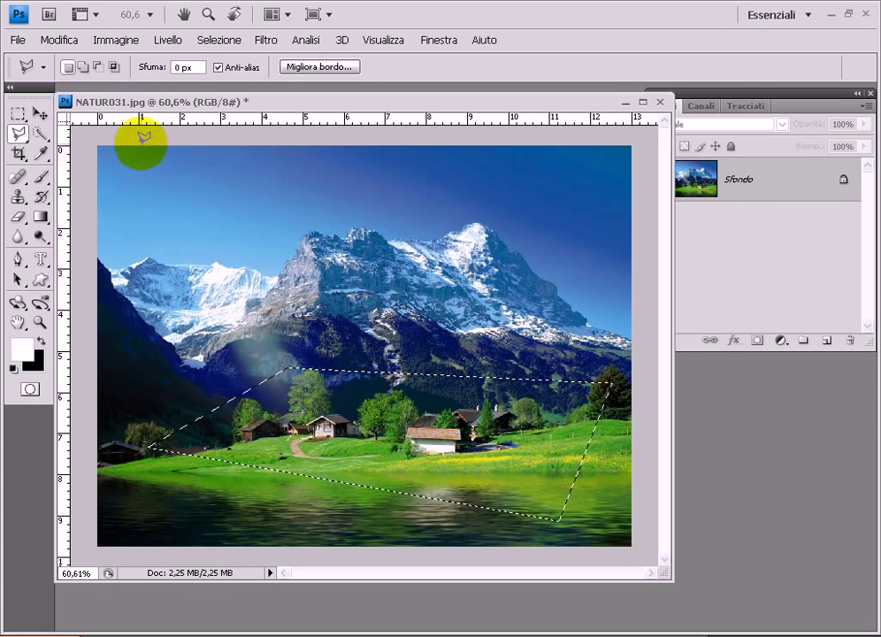
- Copy the selected village area and paste it onto a new layer, Livello 1
{"action": "left_click", "coordinate": [59, 40]}
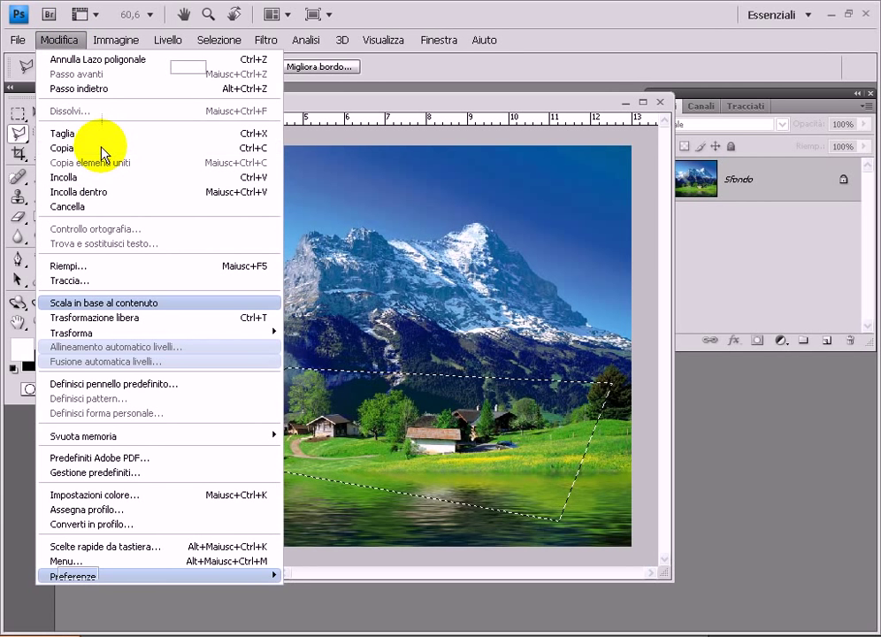
{"action": "left_click", "coordinate": [103, 152]}
{"action": "key", "text": "ctrl+v"}
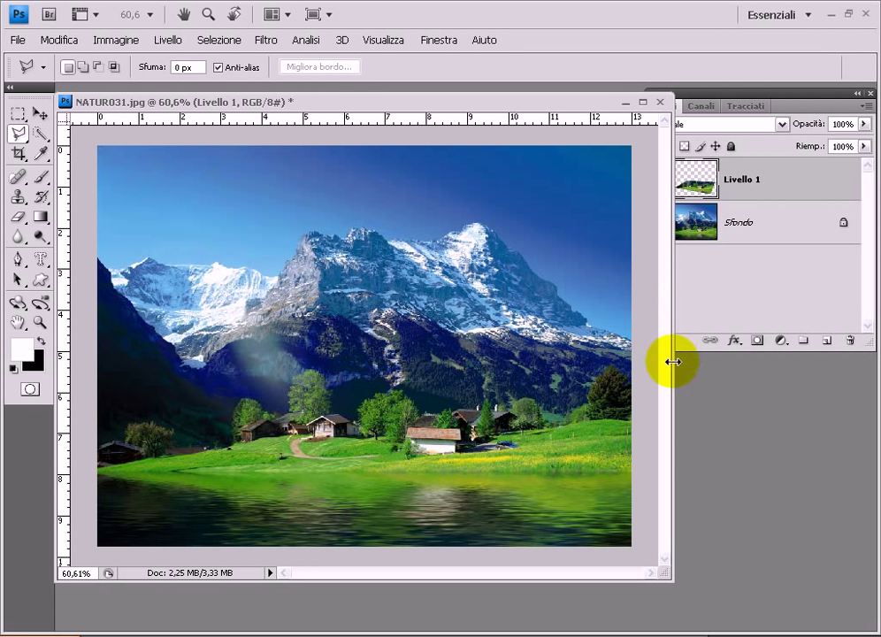
- Reload Livello 1's pixels as a selection with Seleziona pixel
{"action": "mouse_move", "coordinate": [669, 386]}
{"action": "left_mouse_down"}
{"action": "mouse_move", "coordinate": [643, 390]}
{"action": "mouse_move", "coordinate": [656, 398]}
{"action": "left_mouse_up"}
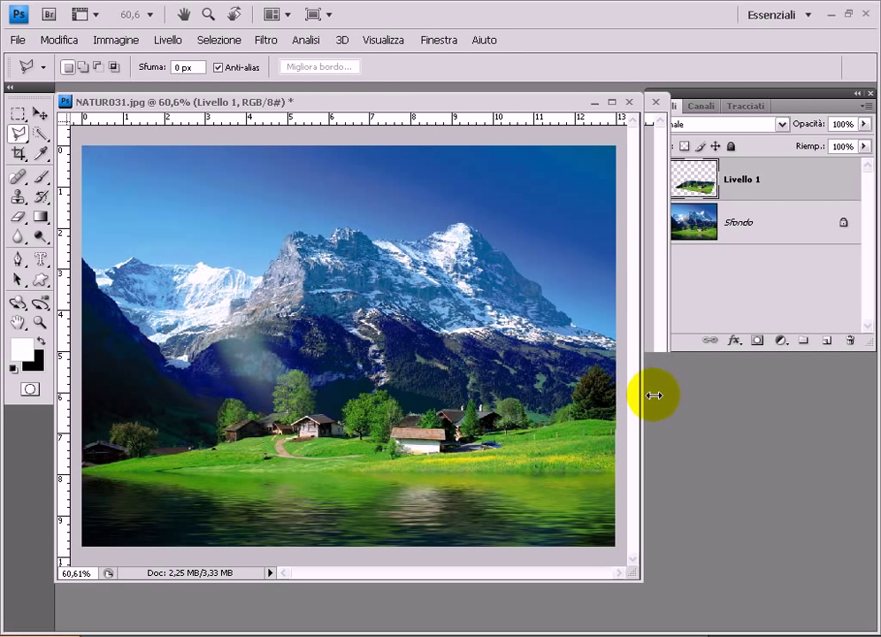
{"action": "right_click", "coordinate": [701, 183]}
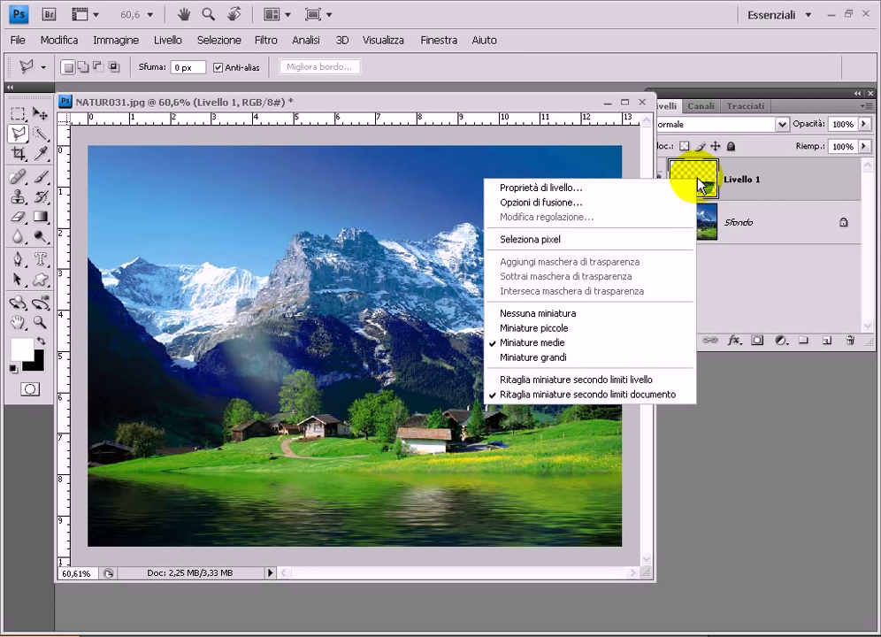
{"action": "left_click", "coordinate": [615, 240]}
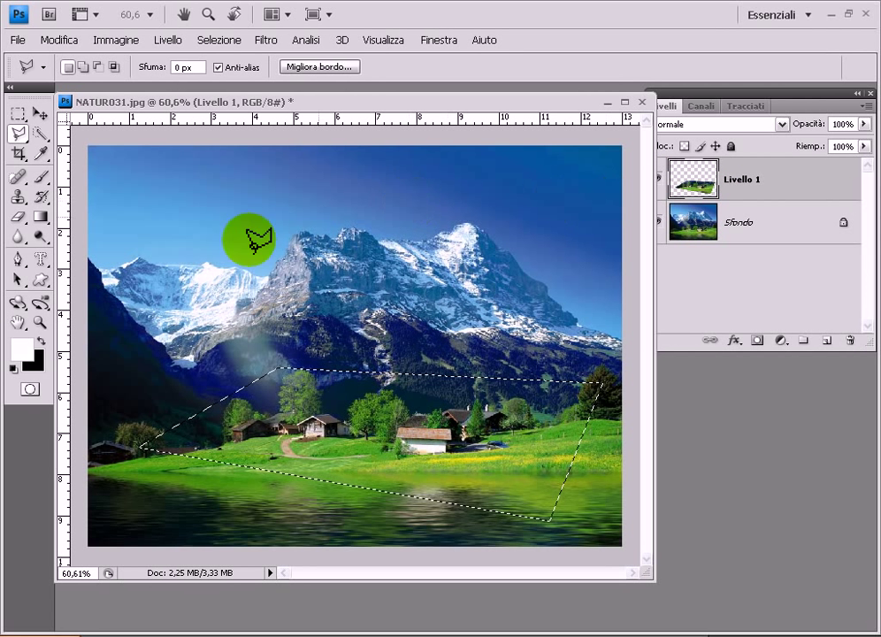
- Stroke the Livello 1 selection with a 10 px white border in Esterno position
{"action": "left_click", "coordinate": [59, 40]}
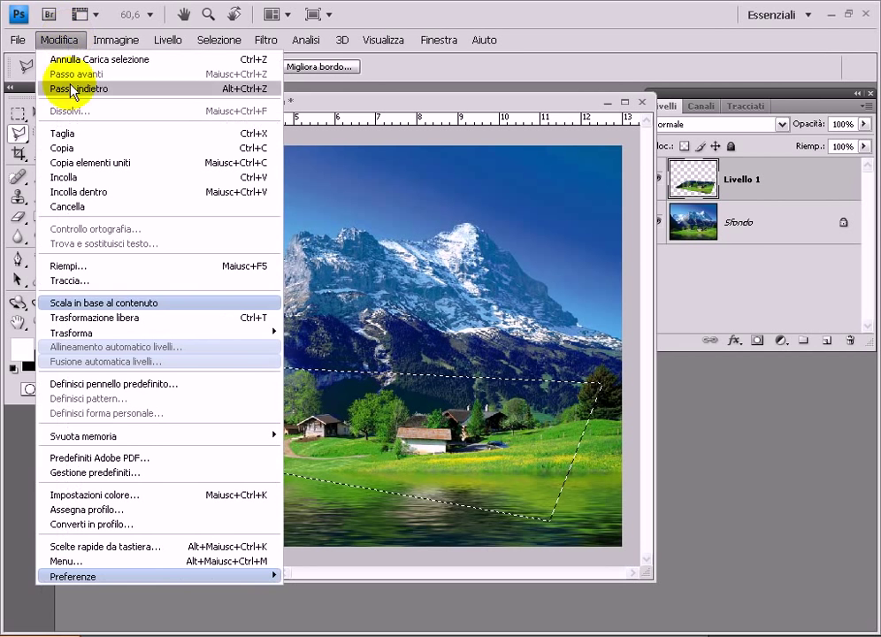
{"action": "left_click", "coordinate": [122, 280]}
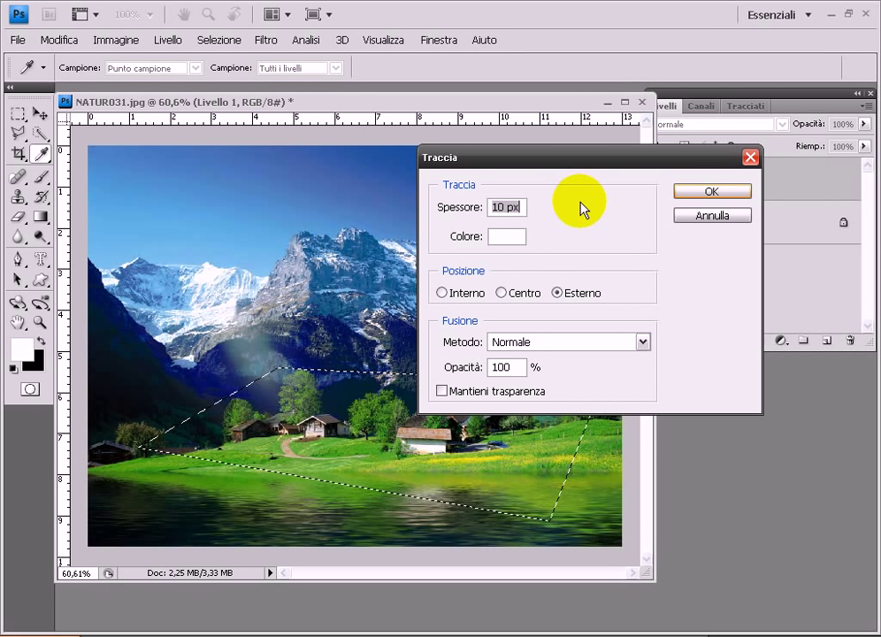
{"action": "left_click", "coordinate": [703, 194]}
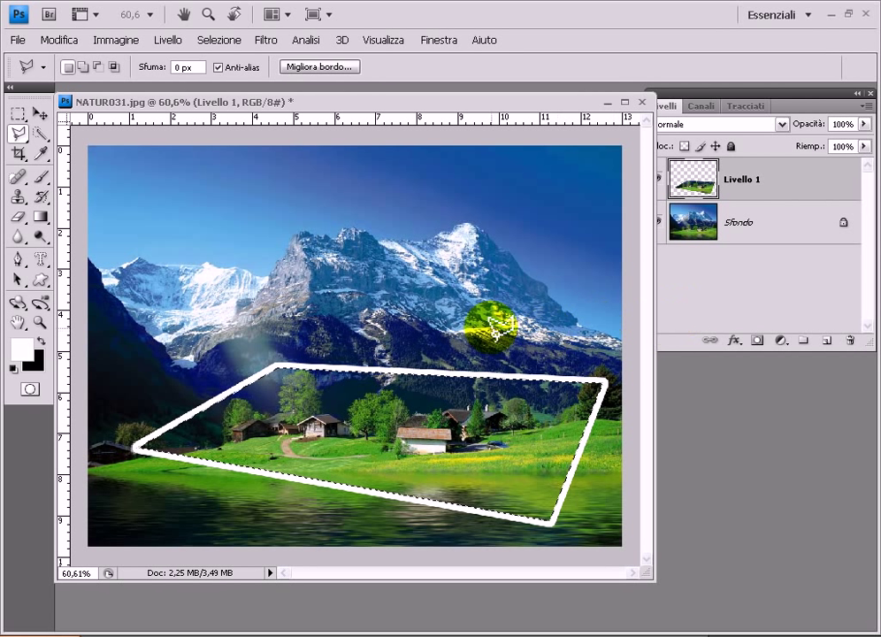
- Deselect the white-framed snapshot and go to Modifica for the Trasforma options
{"action": "left_click", "coordinate": [442, 352]}
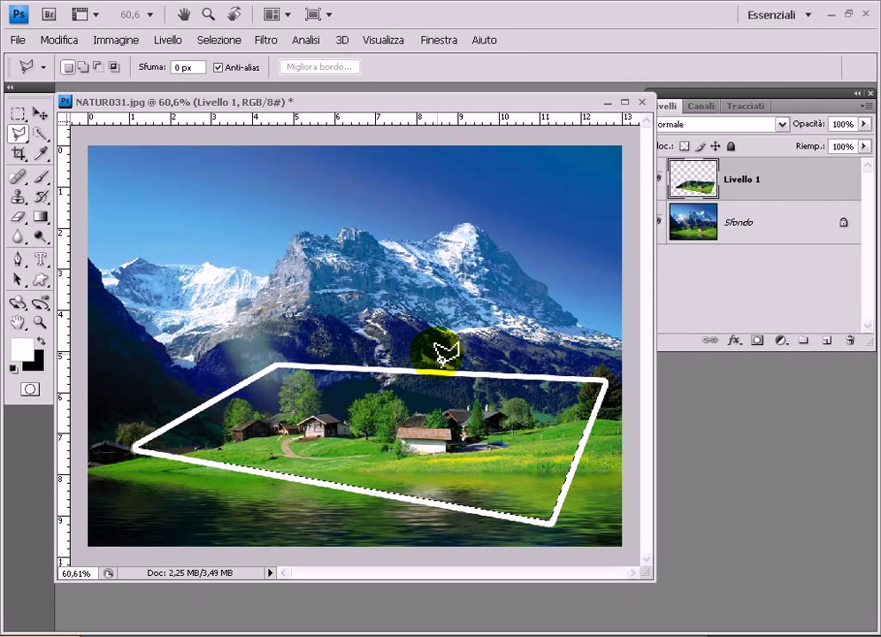
{"action": "left_click", "coordinate": [214, 40]}
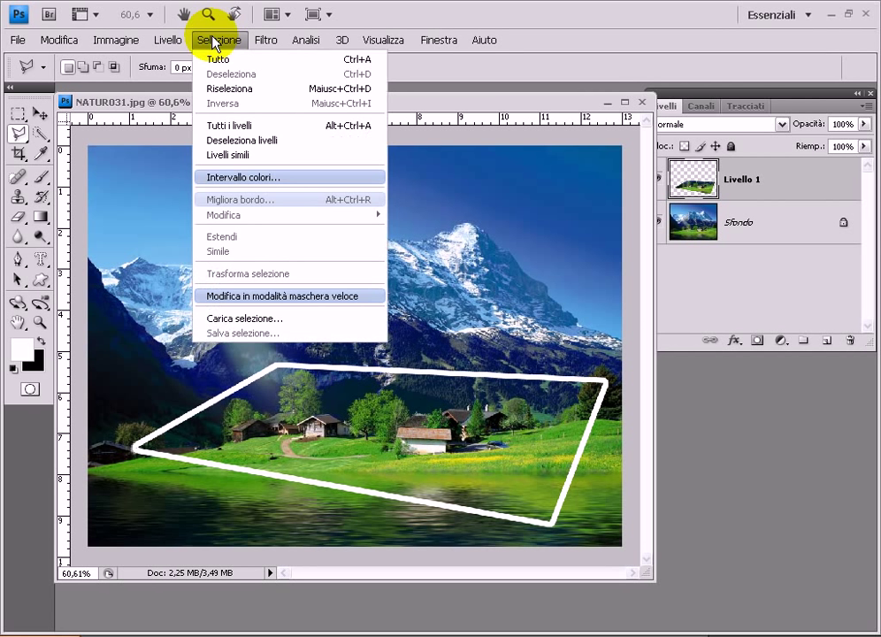
{"action": "left_click", "coordinate": [416, 18]}
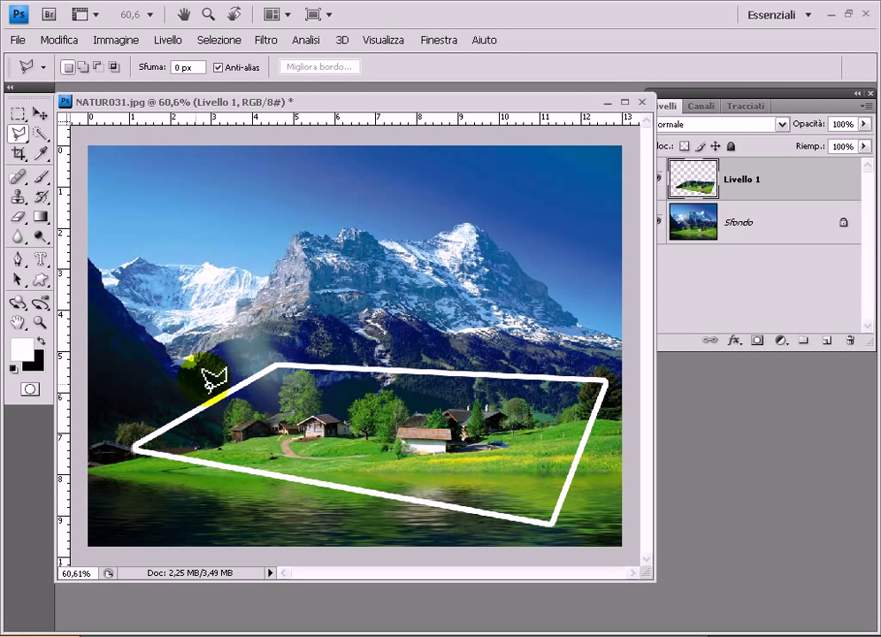
{"action": "left_click", "coordinate": [58, 44]}
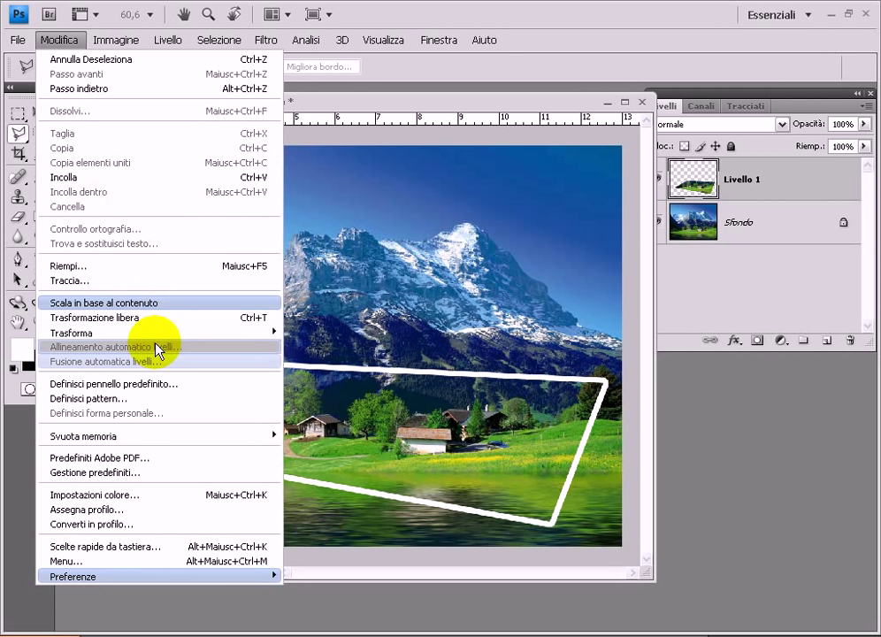
- Warp the framed snapshot by pulling its corners and bending its top edge, then commit
{"action": "mouse_move", "coordinate": [71, 333]}
{"action": "left_click", "coordinate": [382, 429]}
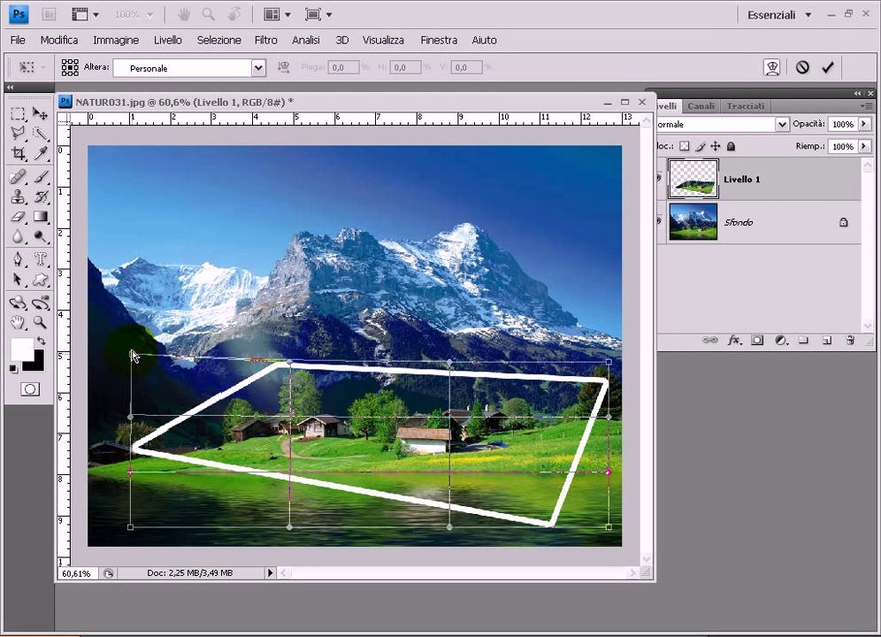
{"action": "left_click_drag", "start_coordinate": [132, 363], "coordinate": [142, 374]}
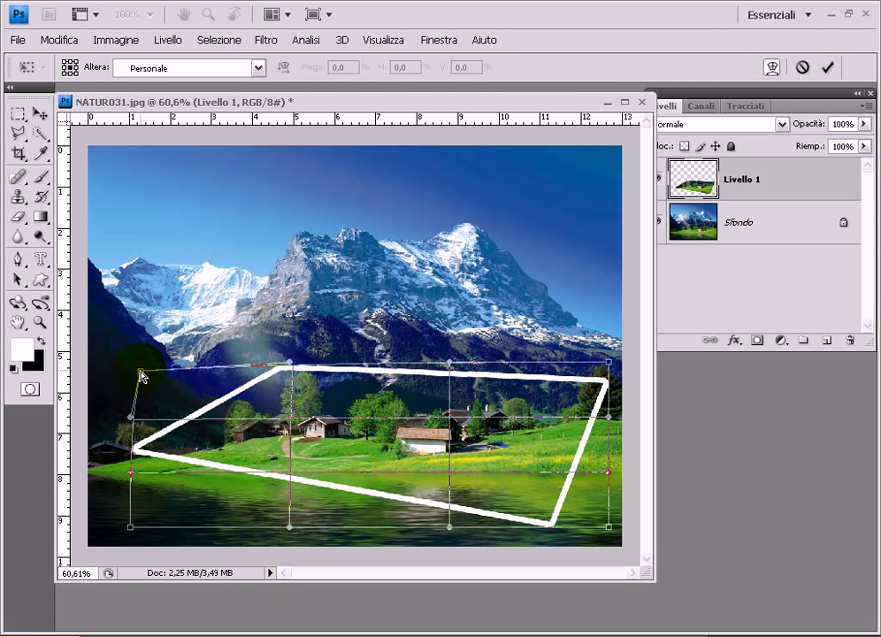
{"action": "left_click_drag", "start_coordinate": [129, 534], "coordinate": [113, 486]}
{"action": "left_click_drag", "start_coordinate": [275, 363], "coordinate": [283, 345]}
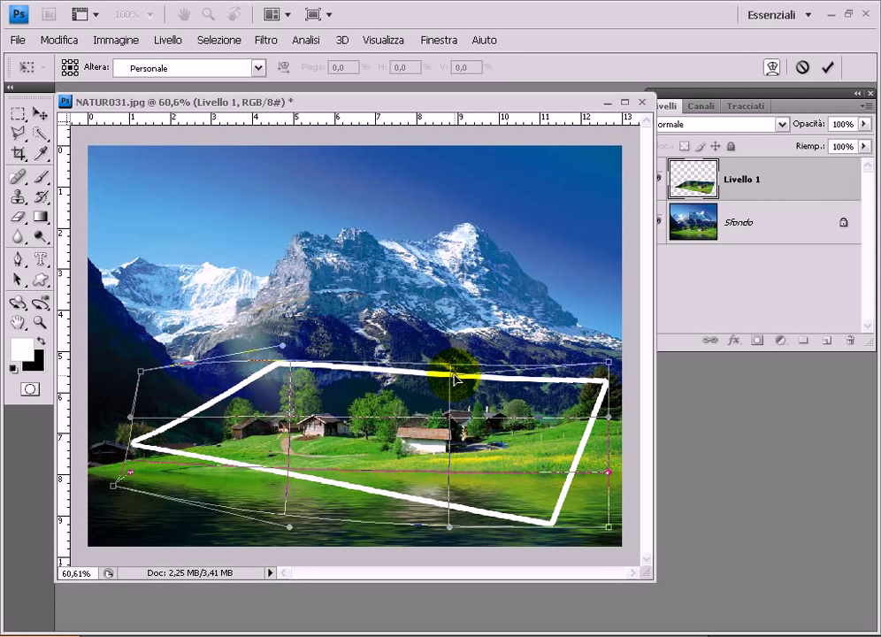
{"action": "left_click_drag", "start_coordinate": [608, 370], "coordinate": [611, 358]}
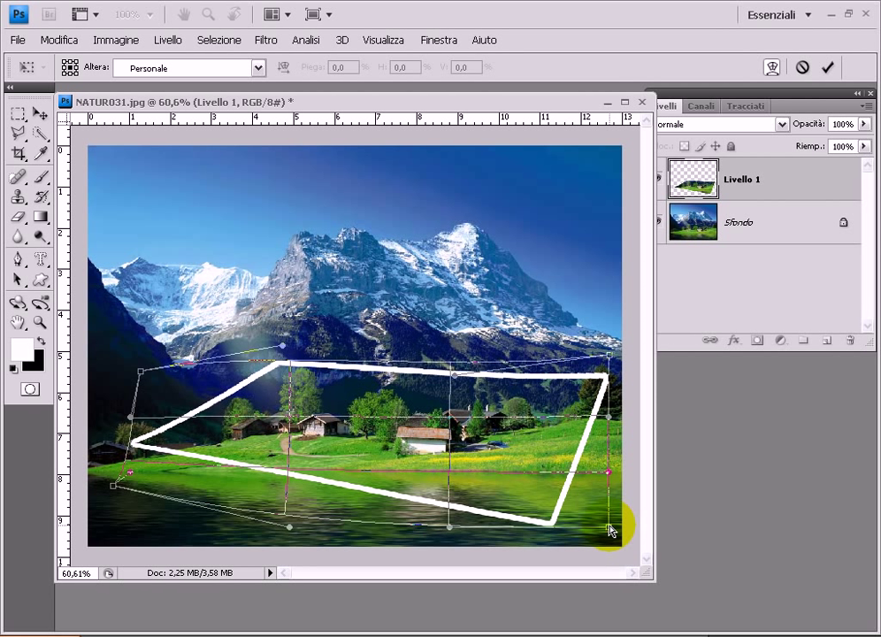
{"action": "left_click_drag", "start_coordinate": [610, 529], "coordinate": [579, 521]}
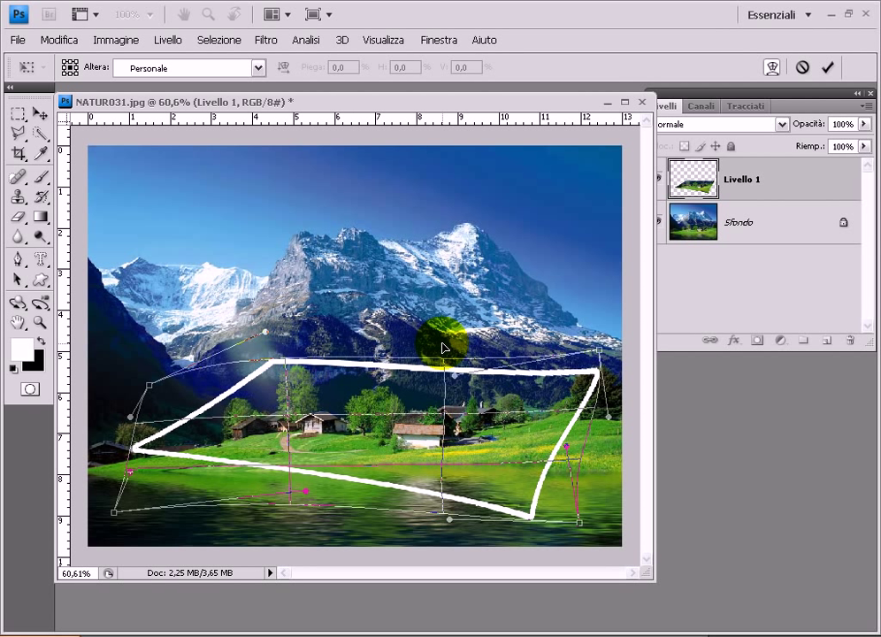
{"action": "left_click", "coordinate": [827, 67]}
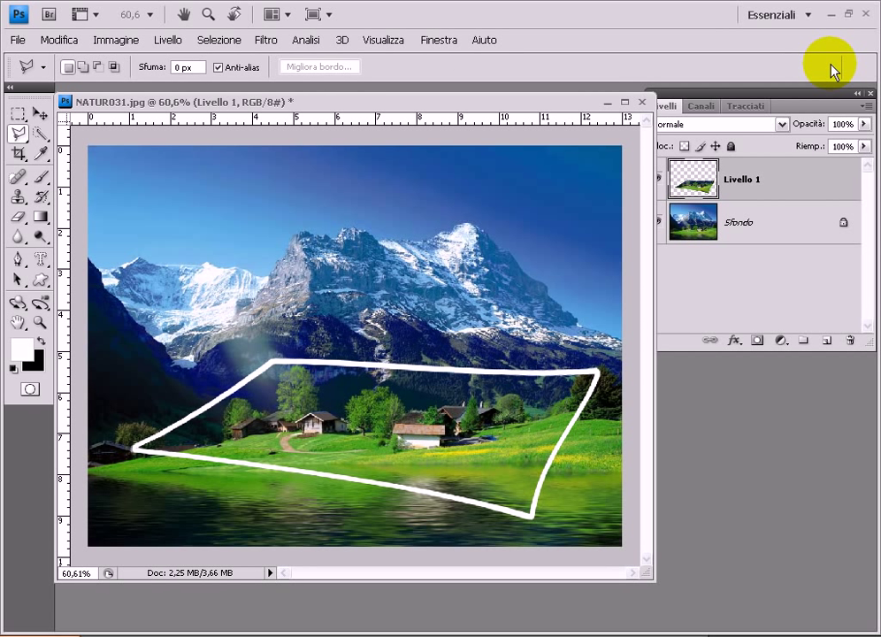
- Select the Sfondo background layer in the Layers panel
{"action": "left_click", "coordinate": [795, 230]}
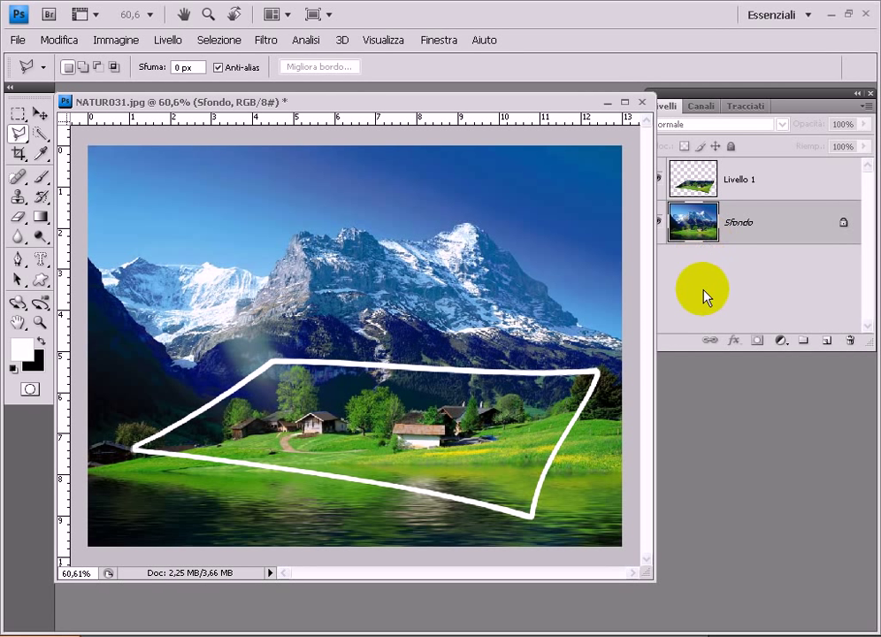
- Add a Bianco e nero adjustment layer using the Bianco massimo preset over Sfondo
{"action": "left_click", "coordinate": [780, 341]}
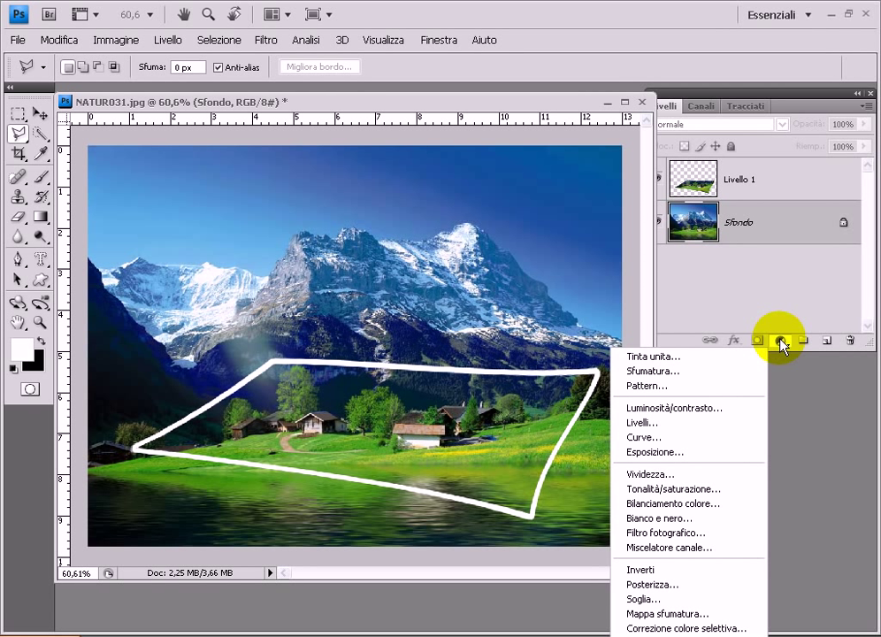
{"action": "left_click", "coordinate": [712, 504]}
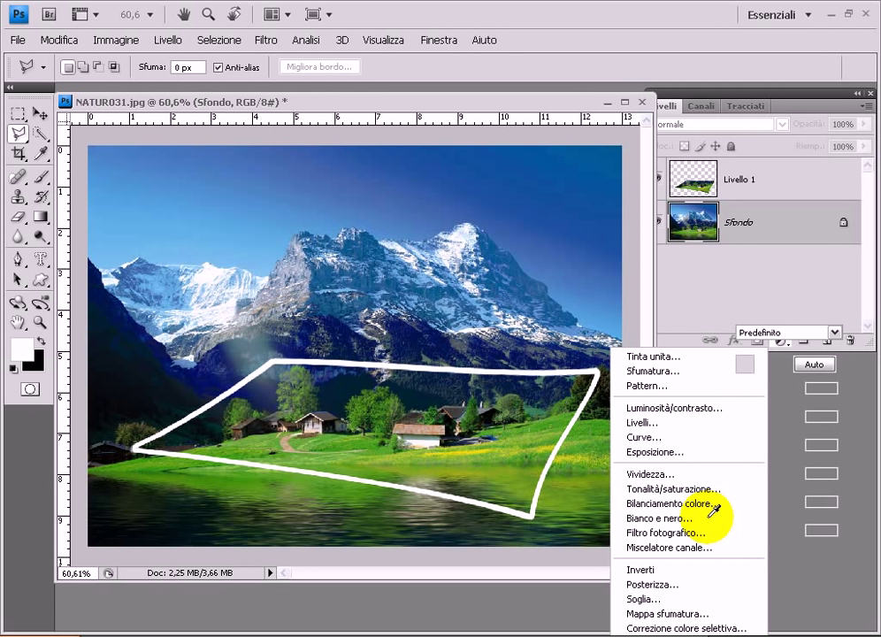
{"action": "left_click", "coordinate": [709, 518]}
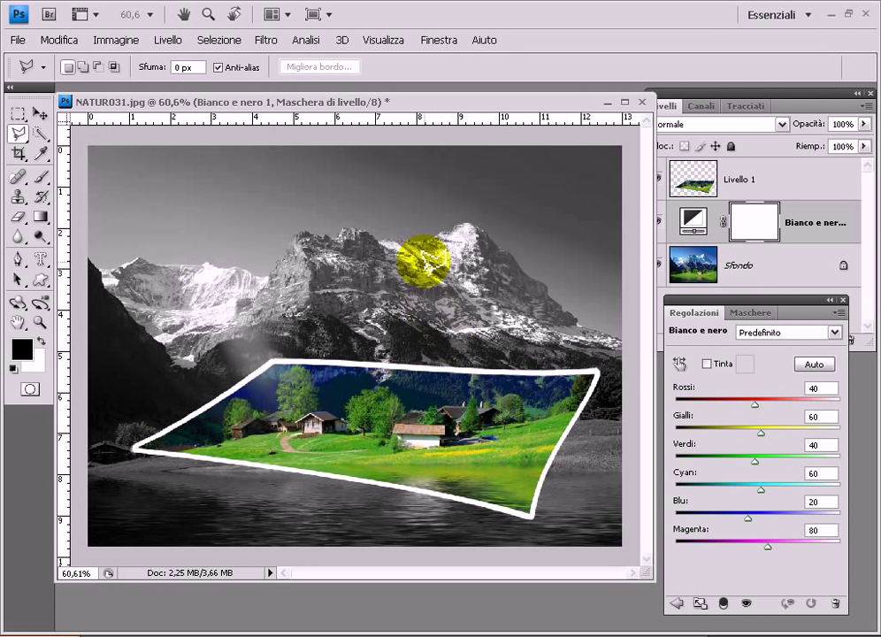
{"action": "left_click", "coordinate": [833, 334]}
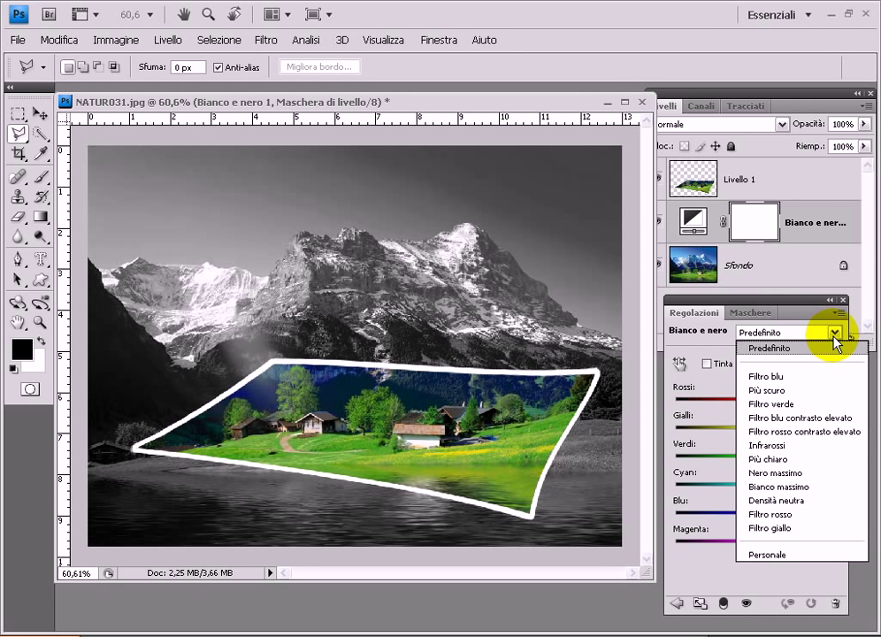
{"action": "left_click", "coordinate": [808, 486]}
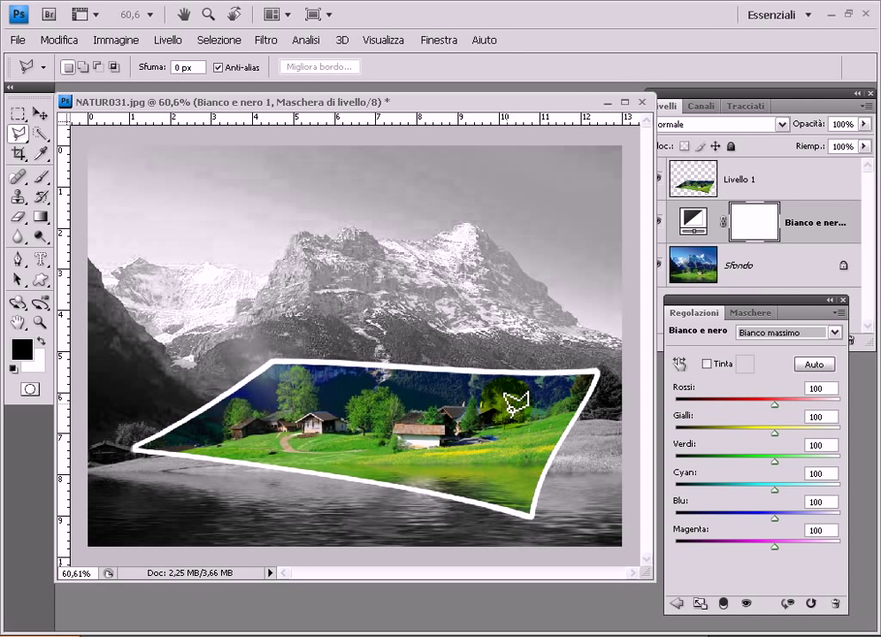
{"action": "left_click", "coordinate": [844, 299]}
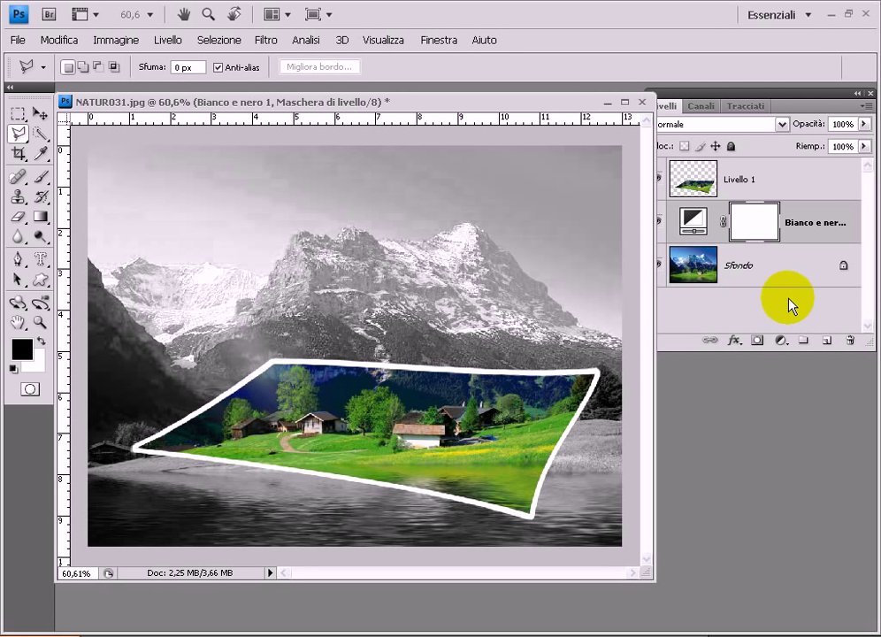
{"action": "left_click", "coordinate": [779, 342]}
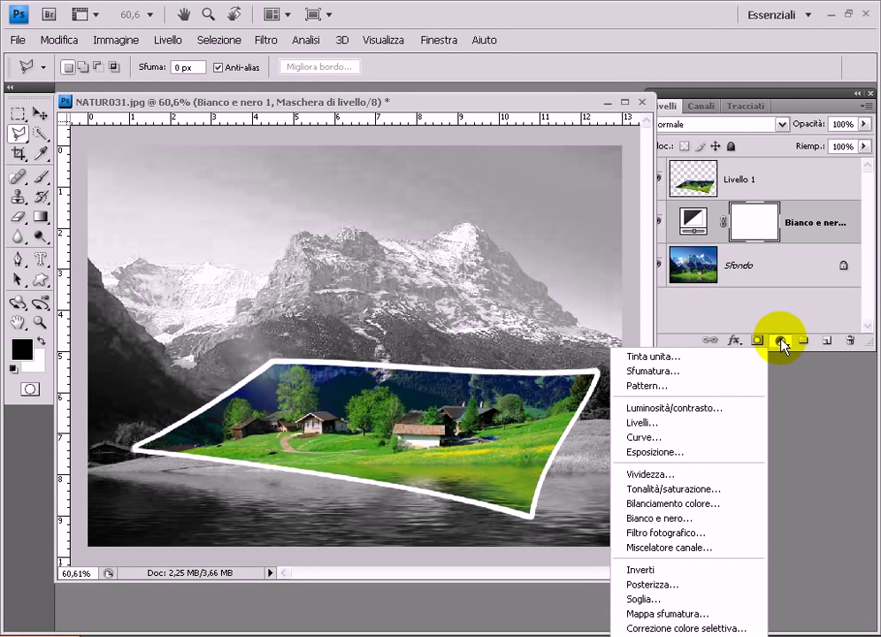
- Add a Livelli adjustment layer with white point 218 and midtones 1,60
{"action": "left_click", "coordinate": [700, 423]}
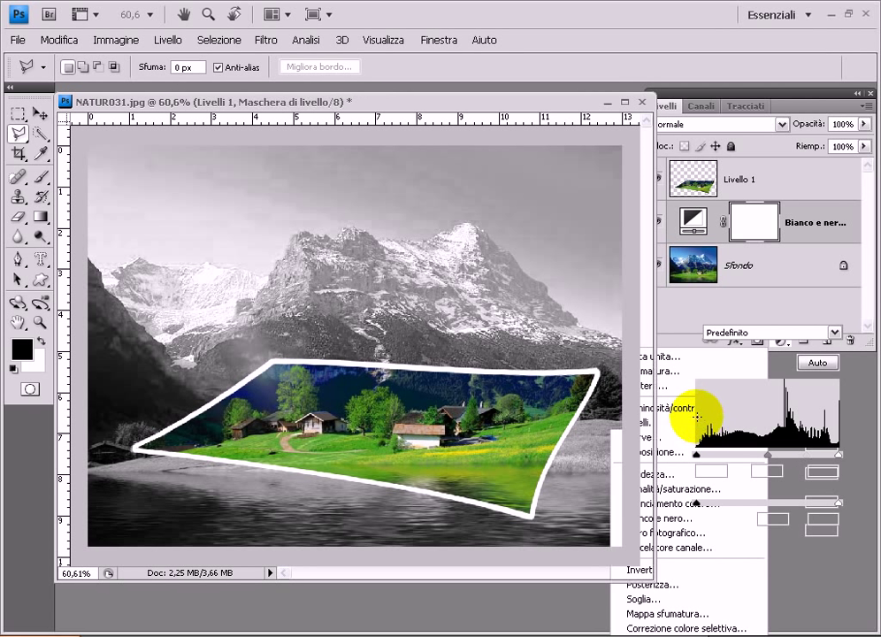
{"action": "left_click_drag", "start_coordinate": [830, 458], "coordinate": [819, 458]}
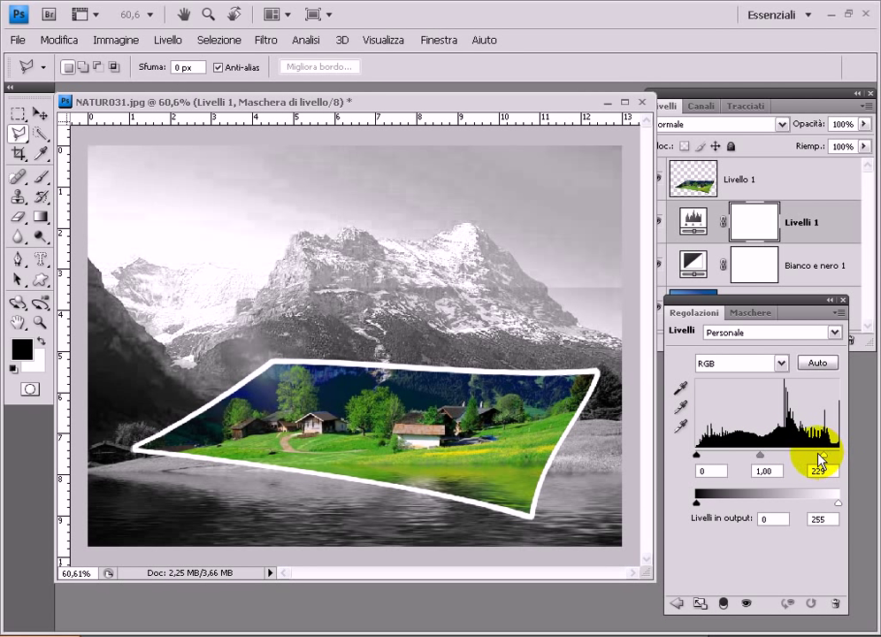
{"action": "left_click_drag", "start_coordinate": [761, 456], "coordinate": [740, 457]}
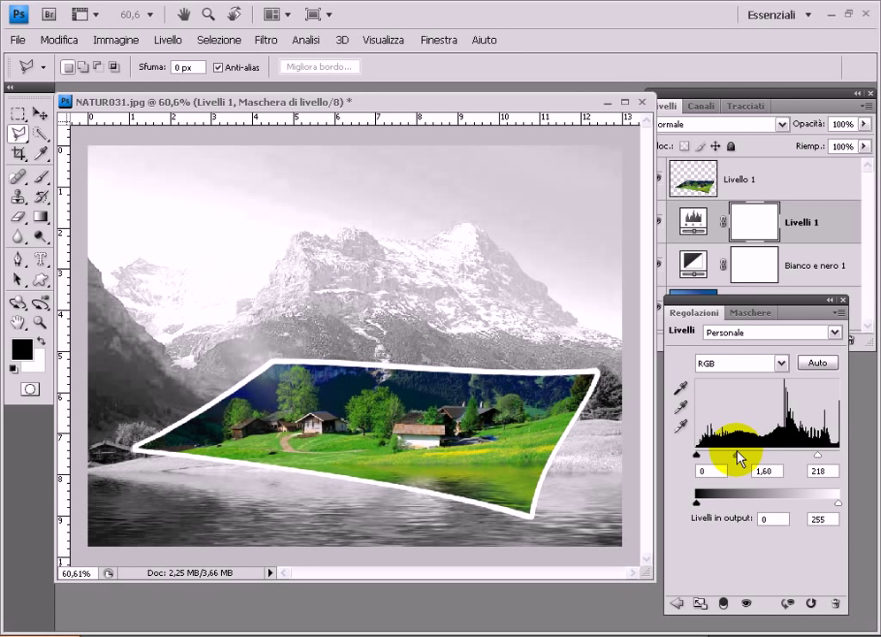
{"action": "left_click", "coordinate": [843, 300]}
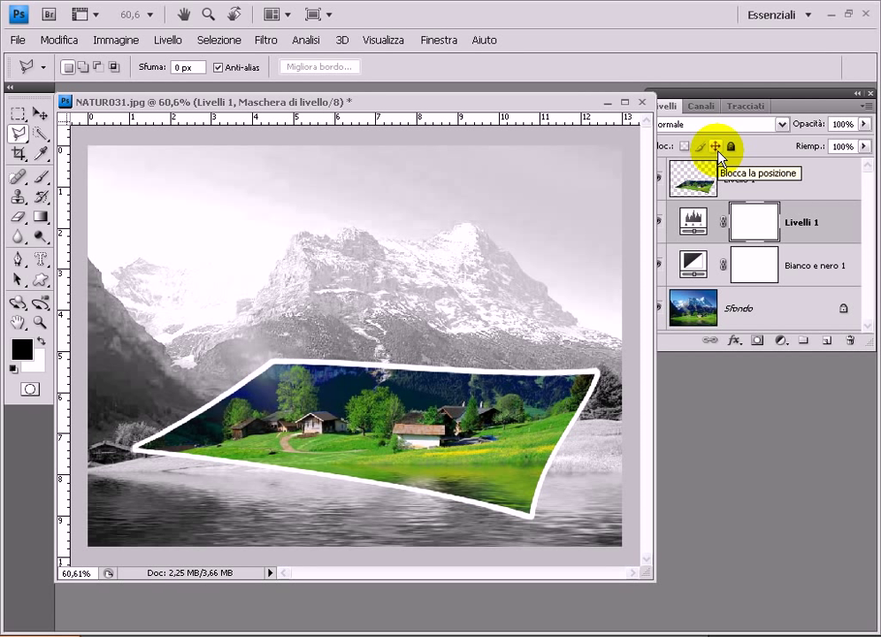
- Give Livello 1 an Ombra esterna drop shadow with Distanza 55 and Dimensione 43
{"action": "left_click", "coordinate": [751, 178]}
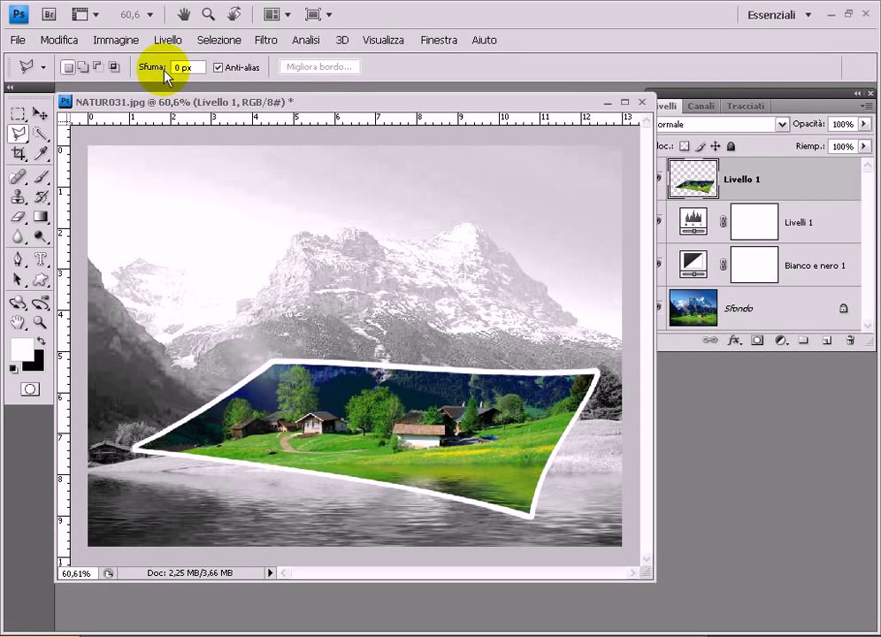
{"action": "left_click", "coordinate": [174, 40]}
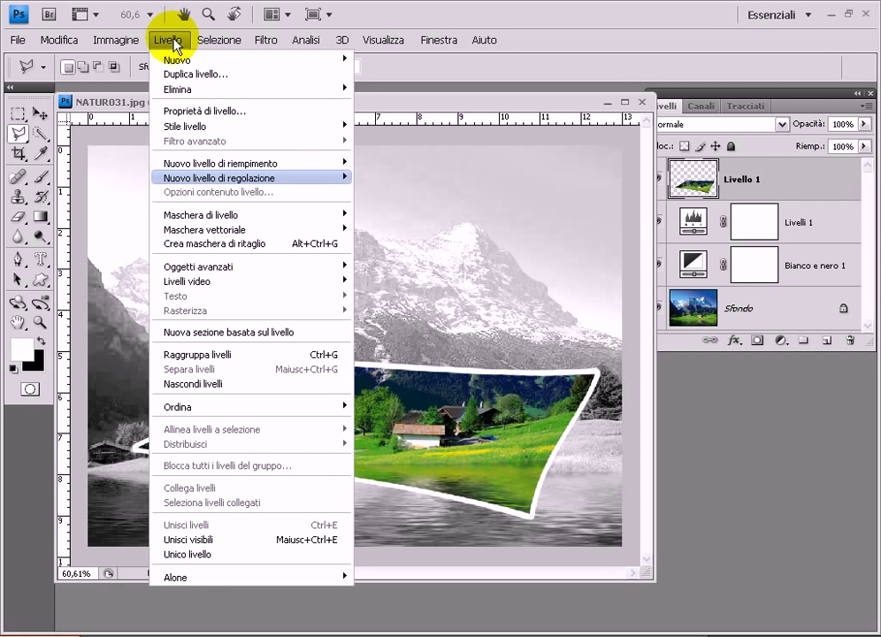
{"action": "mouse_move", "coordinate": [186, 126]}
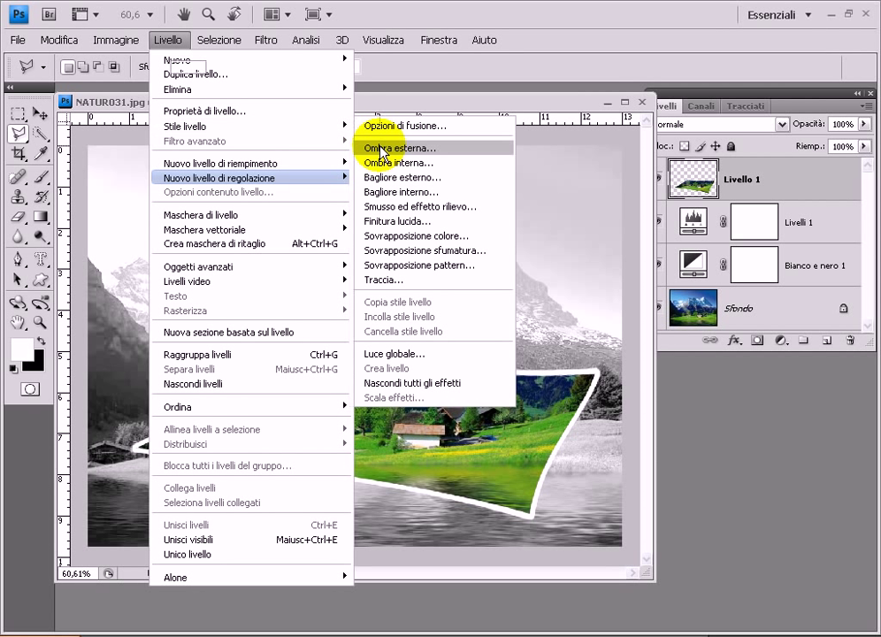
{"action": "left_click", "coordinate": [495, 162]}
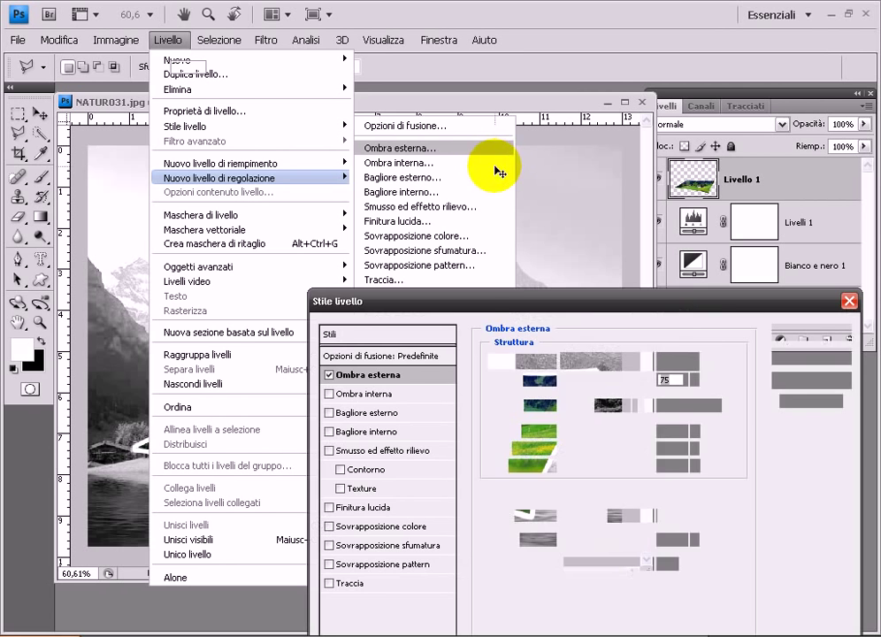
{"action": "left_click_drag", "start_coordinate": [655, 298], "coordinate": [691, 60]}
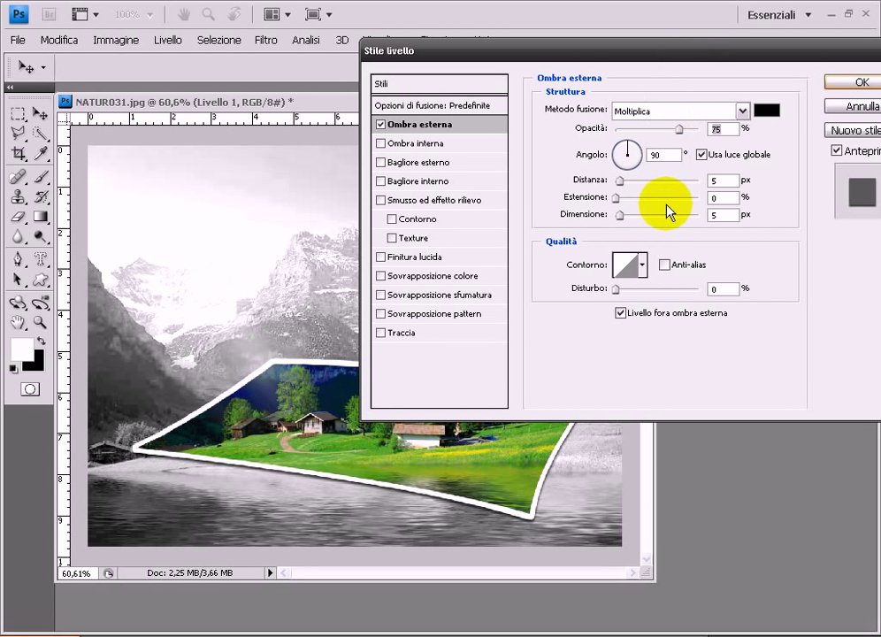
{"action": "left_click_drag", "start_coordinate": [620, 181], "coordinate": [660, 184]}
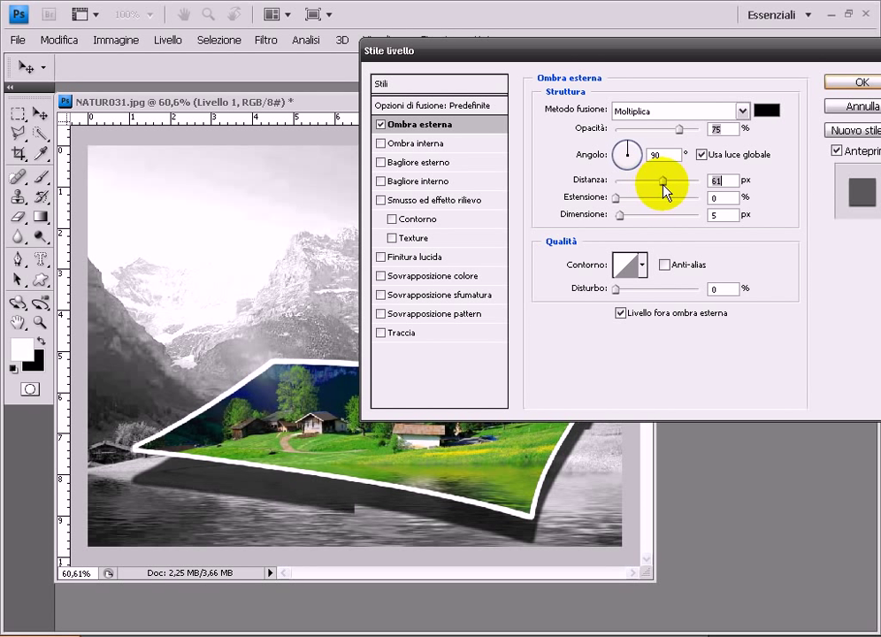
{"action": "left_click_drag", "start_coordinate": [620, 216], "coordinate": [635, 217]}
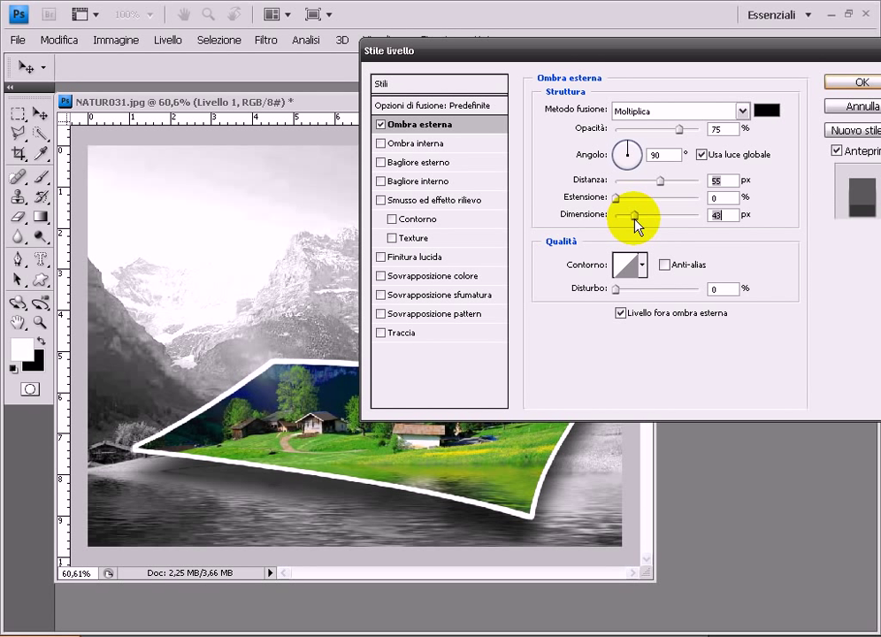
{"action": "left_click", "coordinate": [847, 82]}
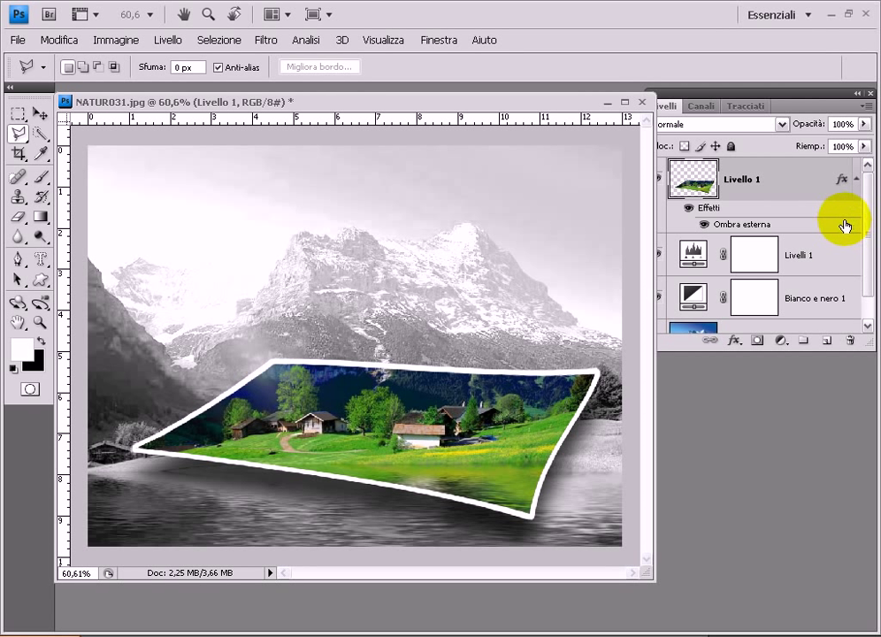
- Remove the drop shadow from Livello 1 and load its pixels as a selection
{"action": "left_click_drag", "start_coordinate": [840, 222], "coordinate": [849, 343]}
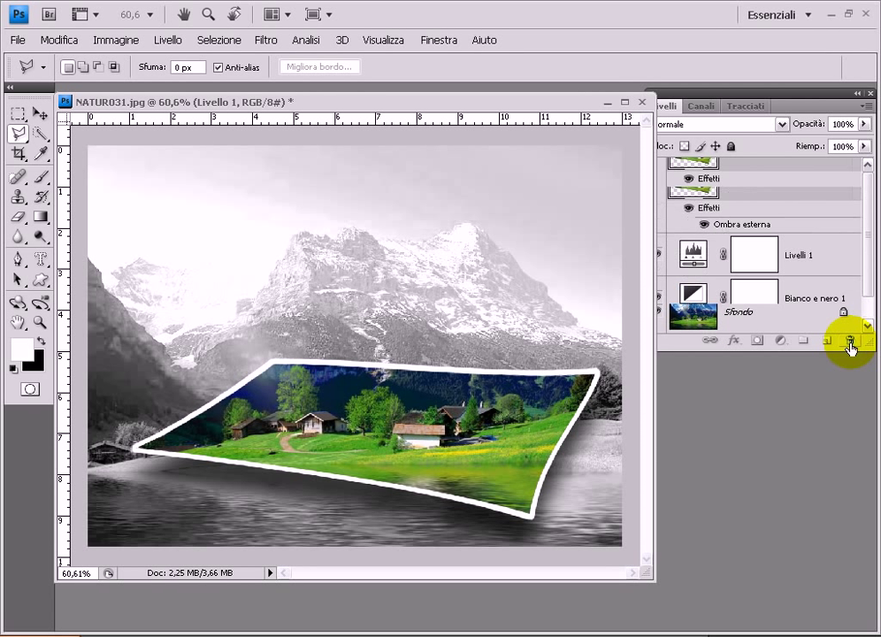
{"action": "left_click_drag", "start_coordinate": [849, 343], "coordinate": [851, 342]}
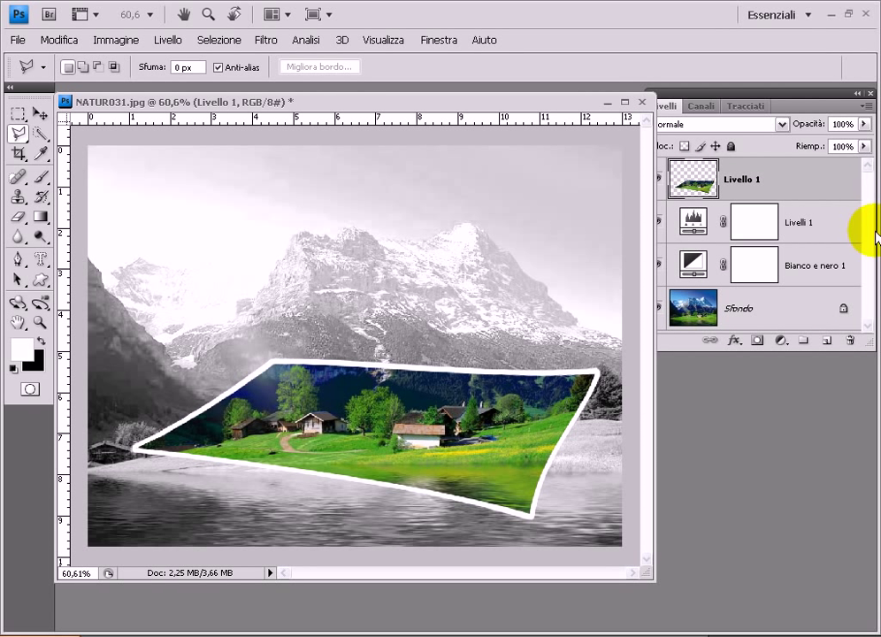
{"action": "right_click", "coordinate": [703, 187]}
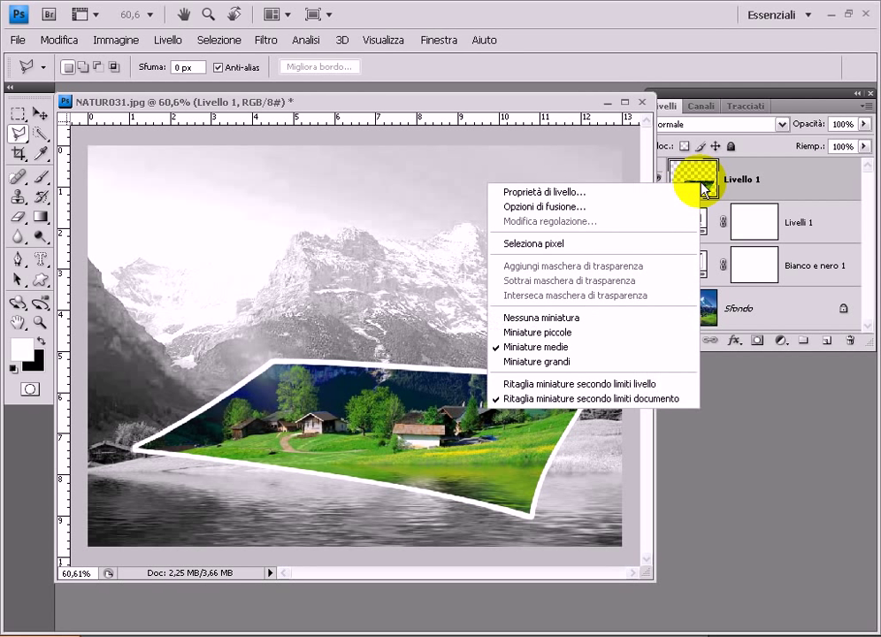
{"action": "left_click", "coordinate": [619, 246]}
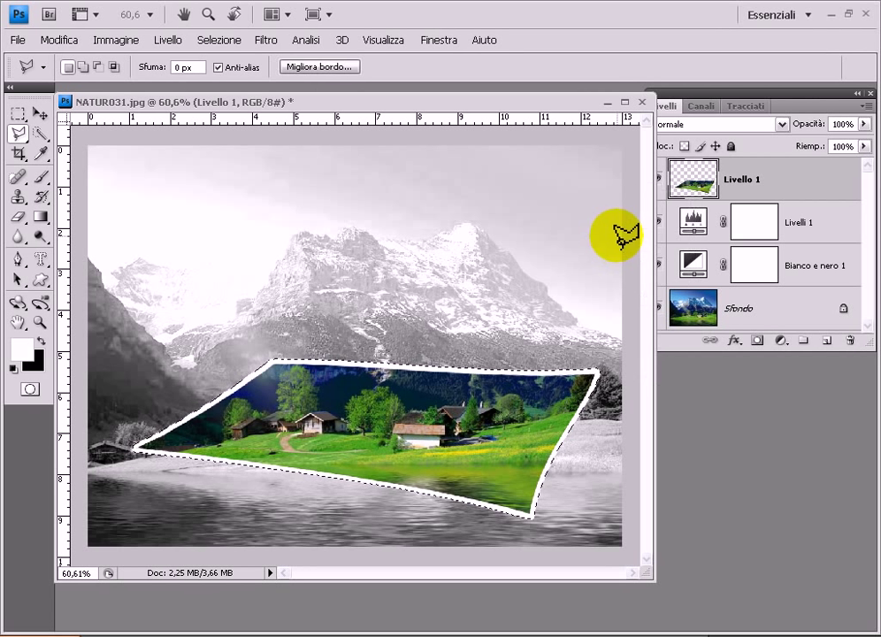
- Create empty Livello 2 below the snapshot, swap colours, and shift the selection downward
{"action": "left_click", "coordinate": [845, 238]}
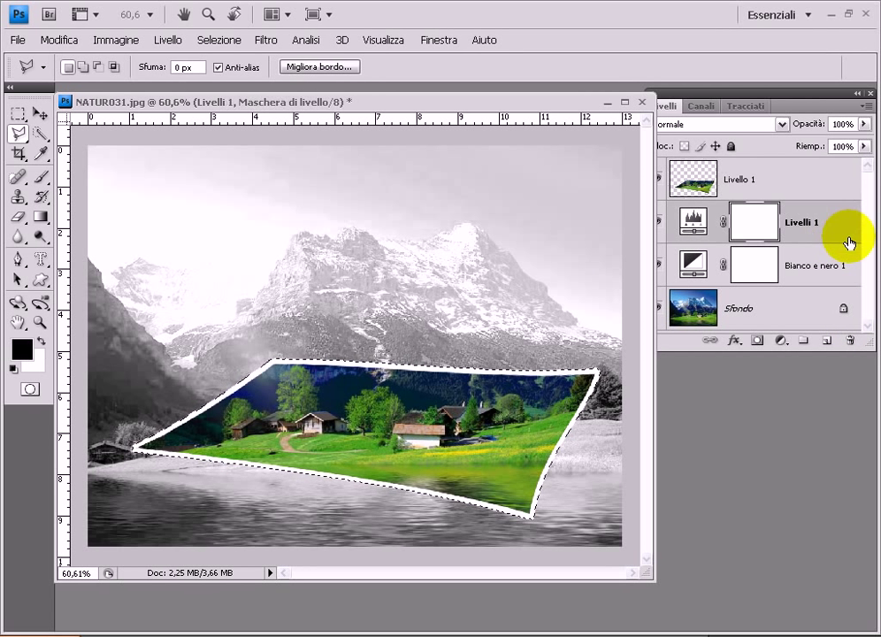
{"action": "left_click", "coordinate": [825, 342]}
{"action": "key", "text": "x"}
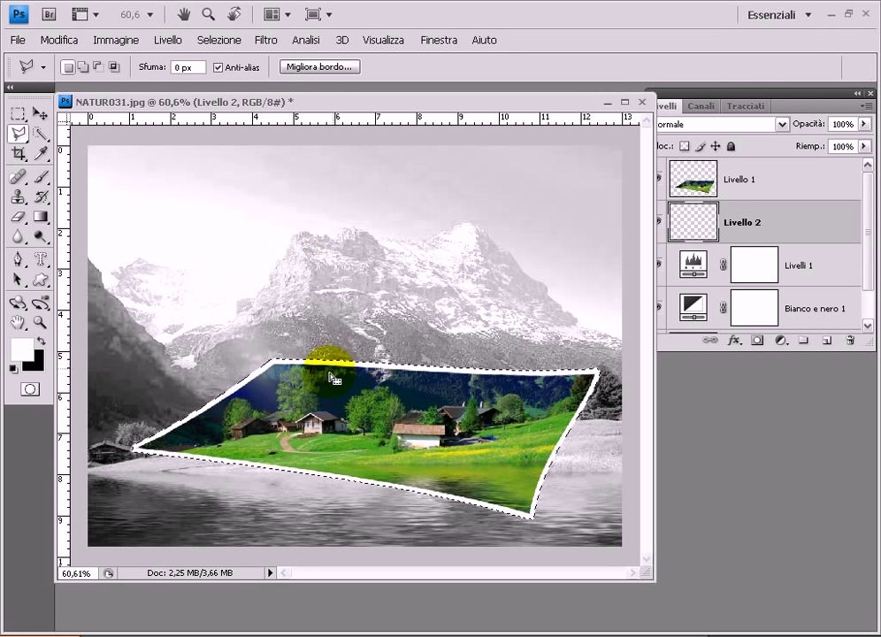
{"action": "left_click_drag", "start_coordinate": [321, 446], "coordinate": [319, 490]}
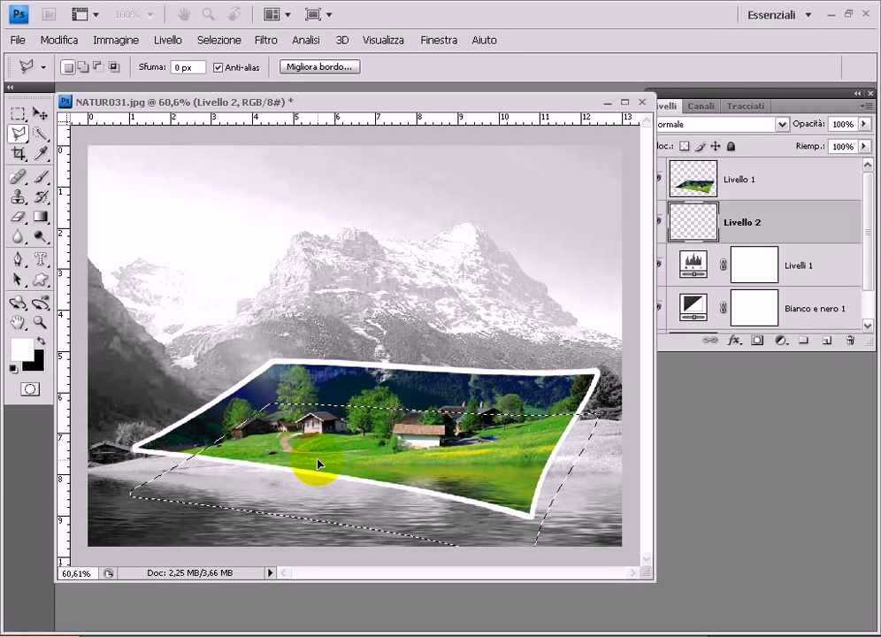
- Fill the shifted selection on Livello 2 with black using the Paint Bucket (Secchiello)
{"action": "left_click", "coordinate": [40, 340]}
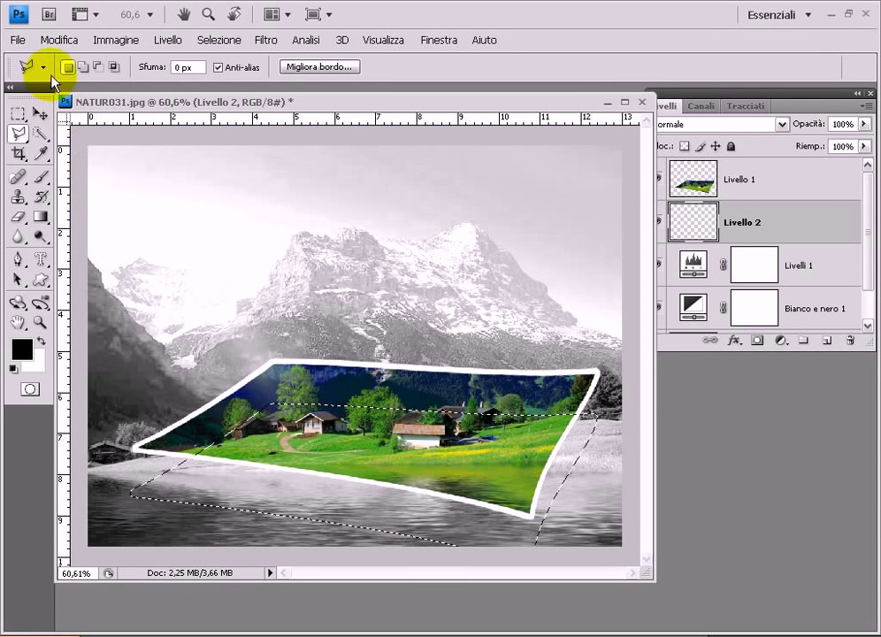
{"action": "left_click", "coordinate": [40, 217]}
{"action": "left_click_drag", "start_coordinate": [41, 223], "coordinate": [78, 237]}
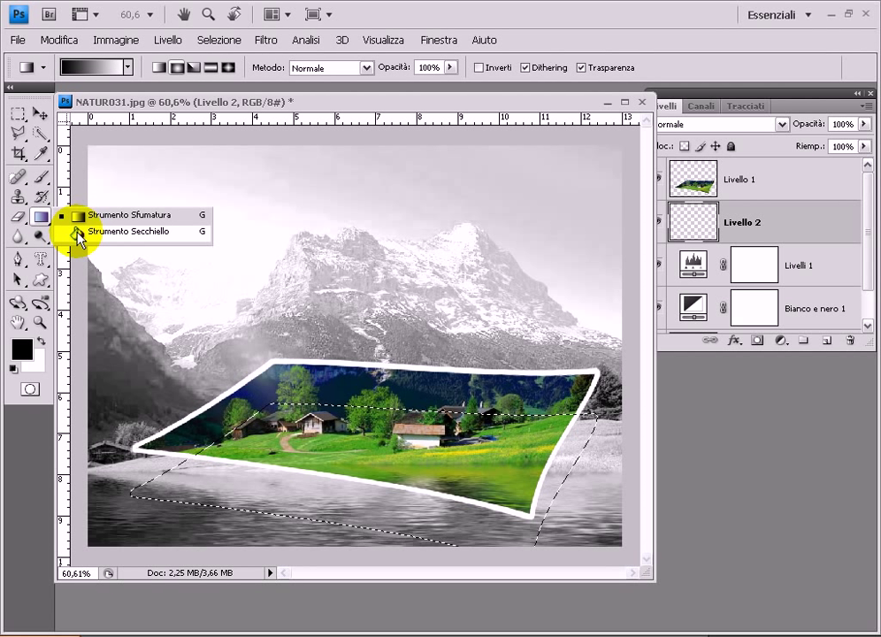
{"action": "left_click", "coordinate": [77, 234]}
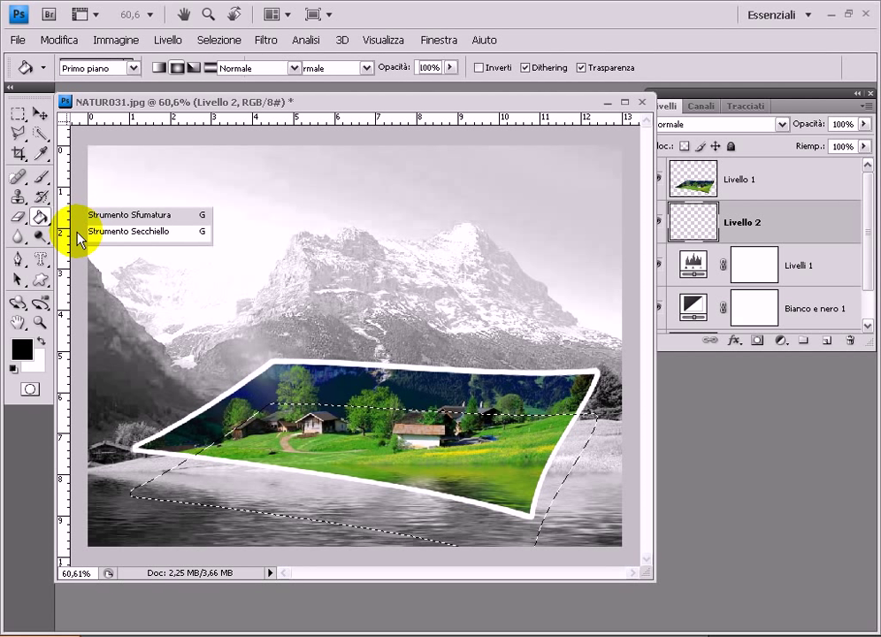
{"action": "left_click", "coordinate": [228, 478]}
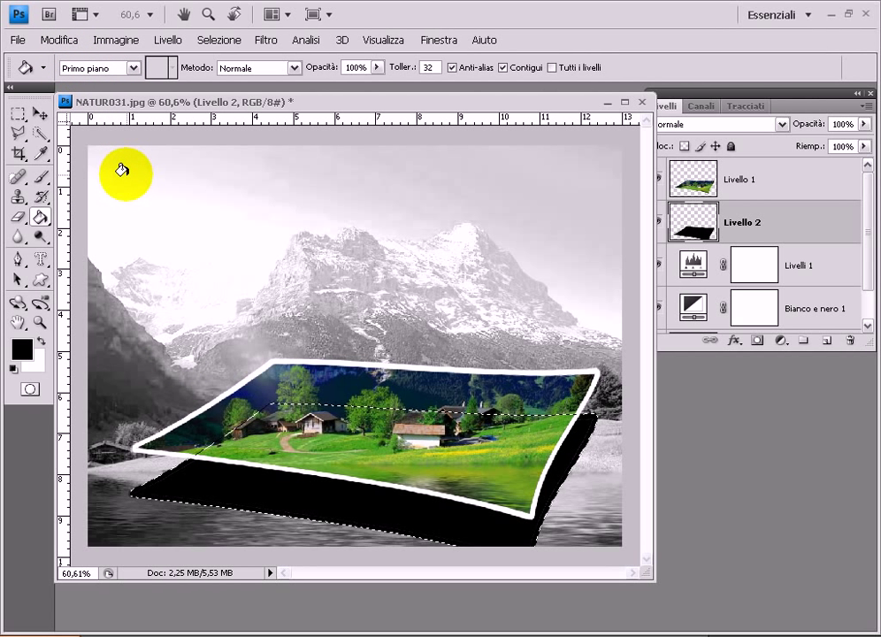
{"action": "left_click", "coordinate": [64, 41]}
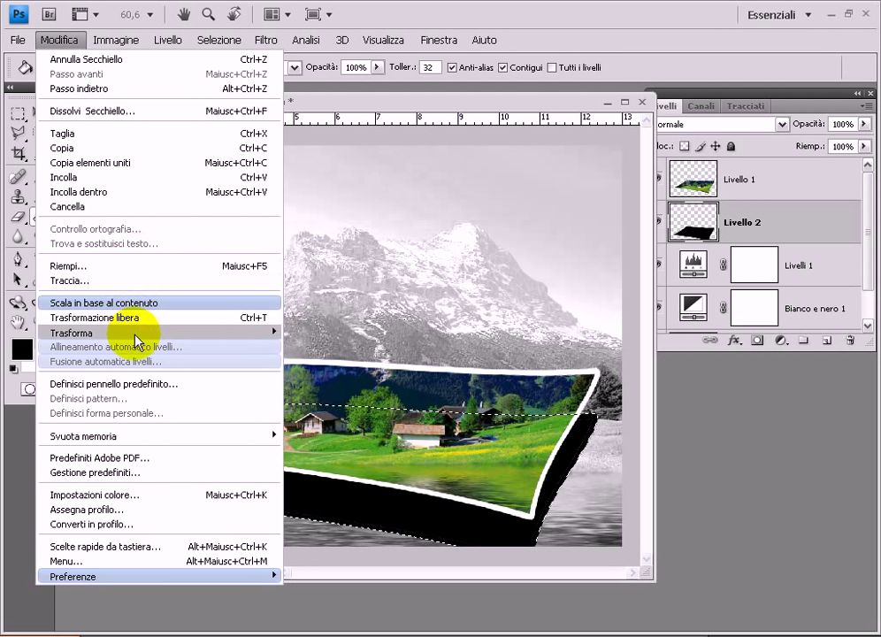
{"action": "mouse_move", "coordinate": [71, 333]}
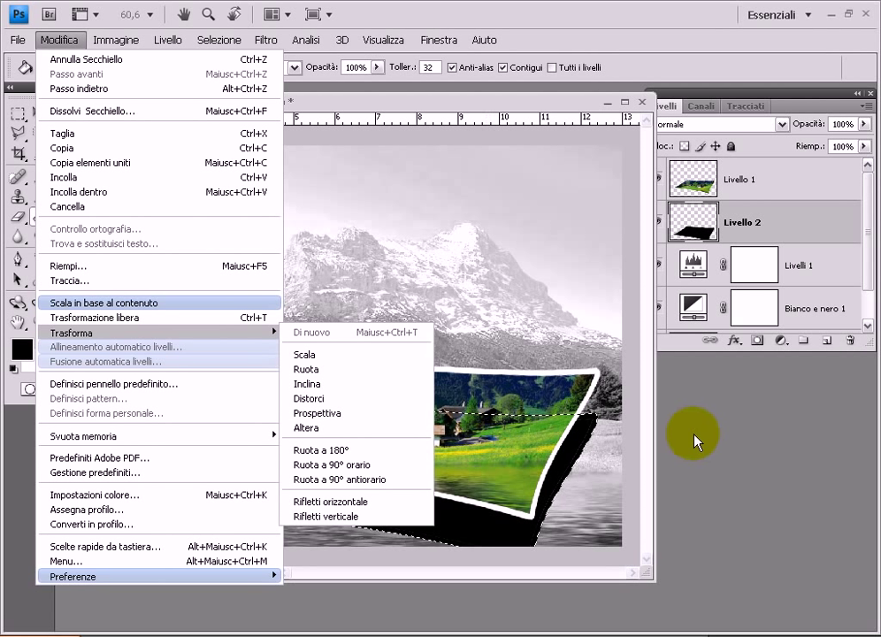
{"action": "left_click", "coordinate": [668, 437]}
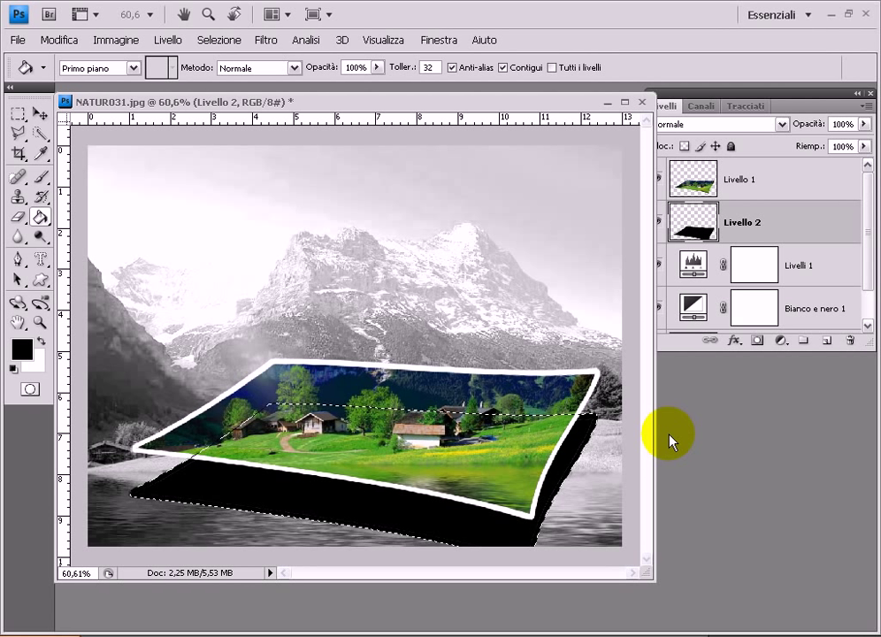
- Deselect and lower Livello 2's opacity to 61%
{"action": "key", "text": "ctrl+d"}
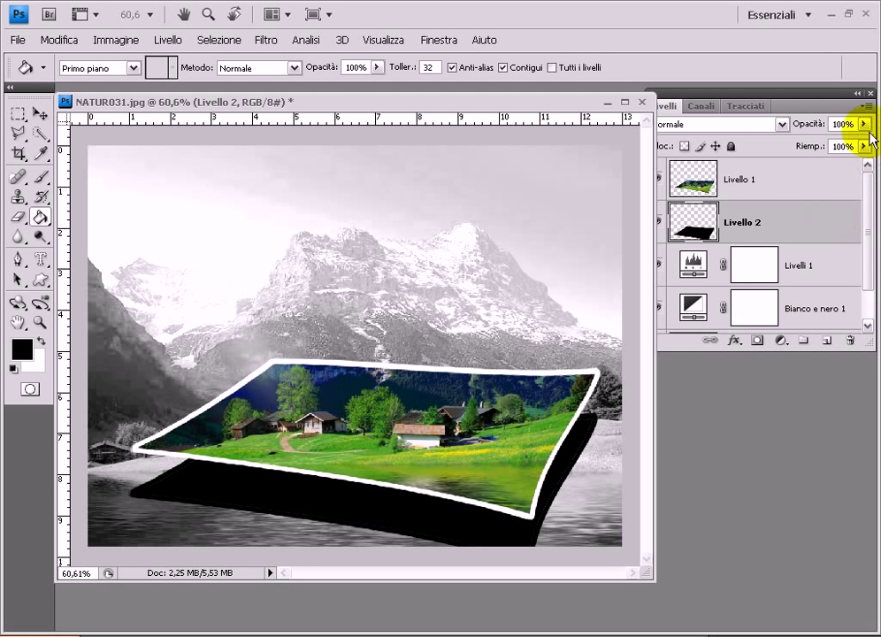
{"action": "left_click", "coordinate": [864, 125]}
{"action": "left_click_drag", "start_coordinate": [860, 146], "coordinate": [830, 144]}
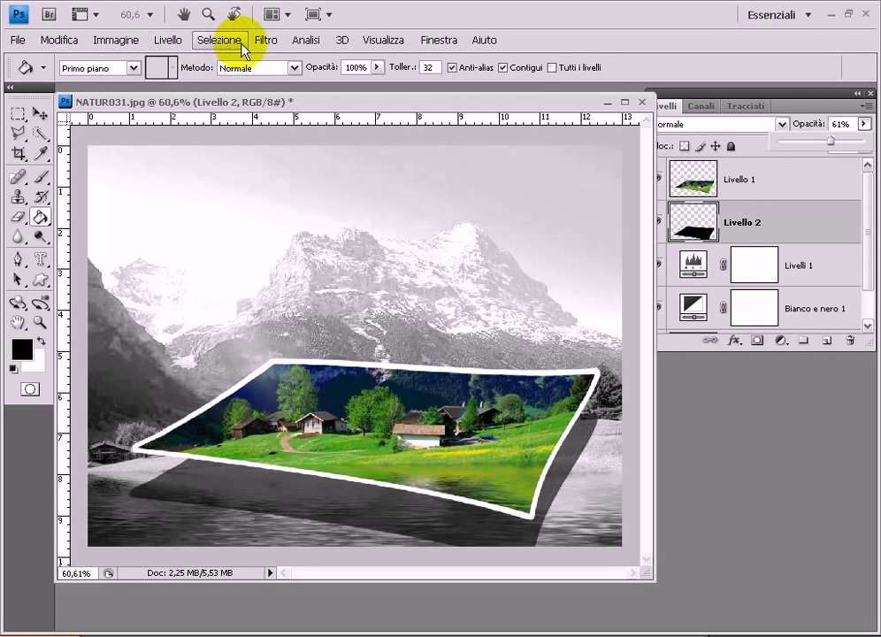
- Blur the shadow with Controllo sfocatura at a radius of 19.5 pixels
{"action": "left_click", "coordinate": [267, 41]}
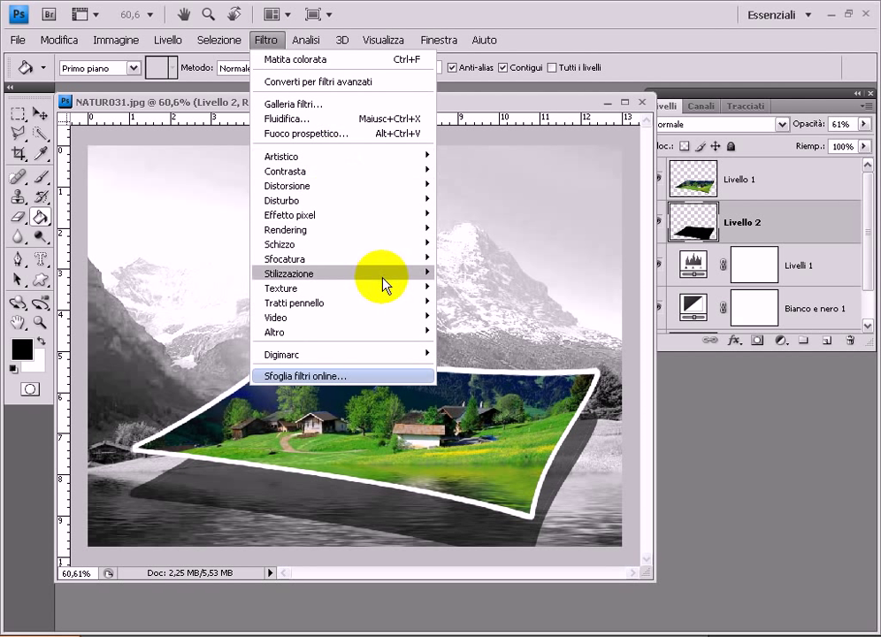
{"action": "mouse_move", "coordinate": [285, 258]}
{"action": "left_click", "coordinate": [460, 257]}
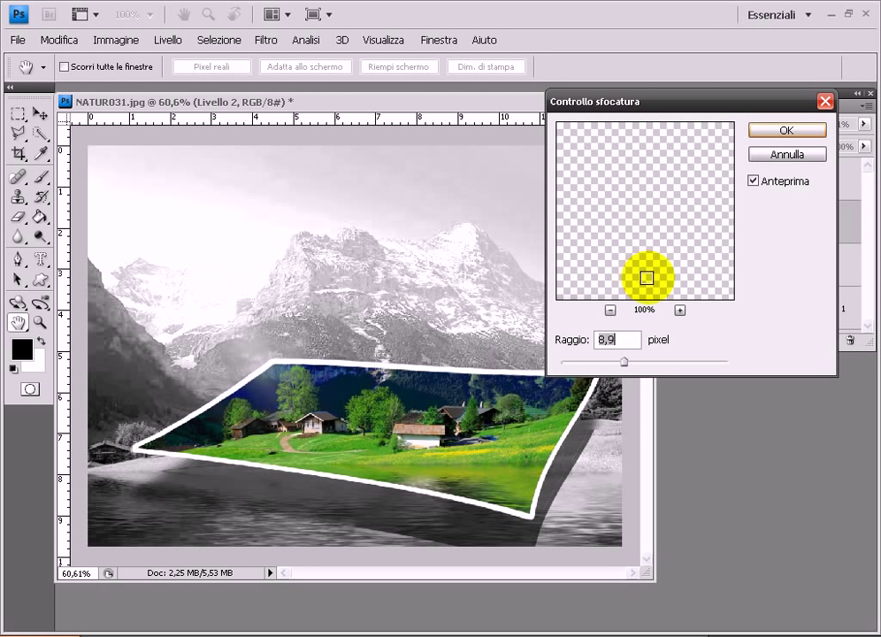
{"action": "left_click_drag", "start_coordinate": [626, 364], "coordinate": [633, 364]}
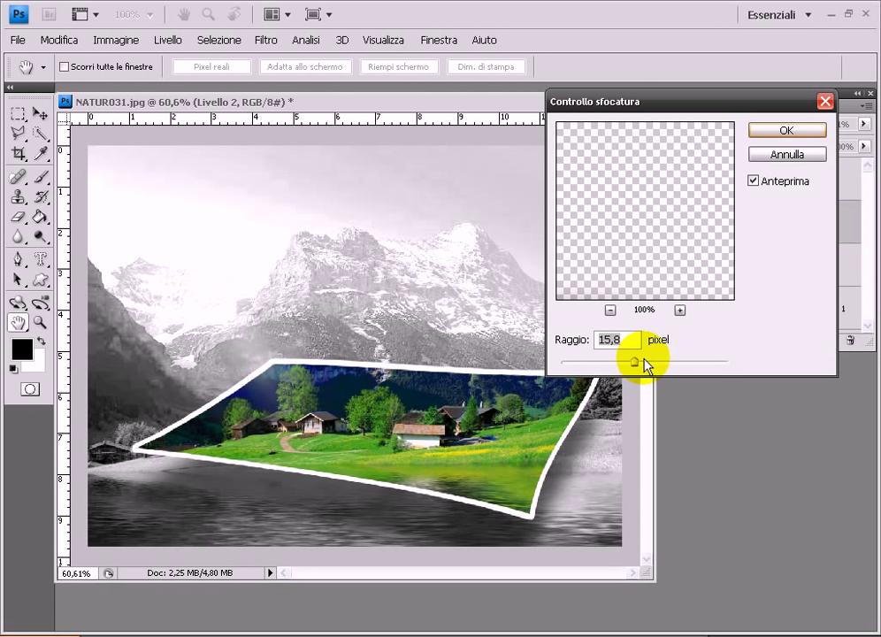
{"action": "left_click_drag", "start_coordinate": [639, 368], "coordinate": [647, 369]}
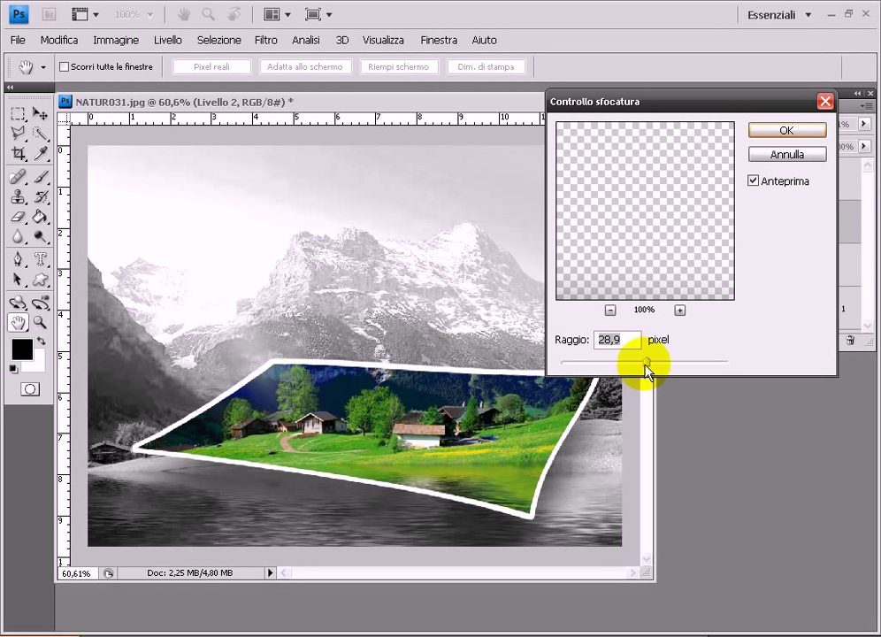
{"action": "left_click_drag", "start_coordinate": [647, 369], "coordinate": [640, 369]}
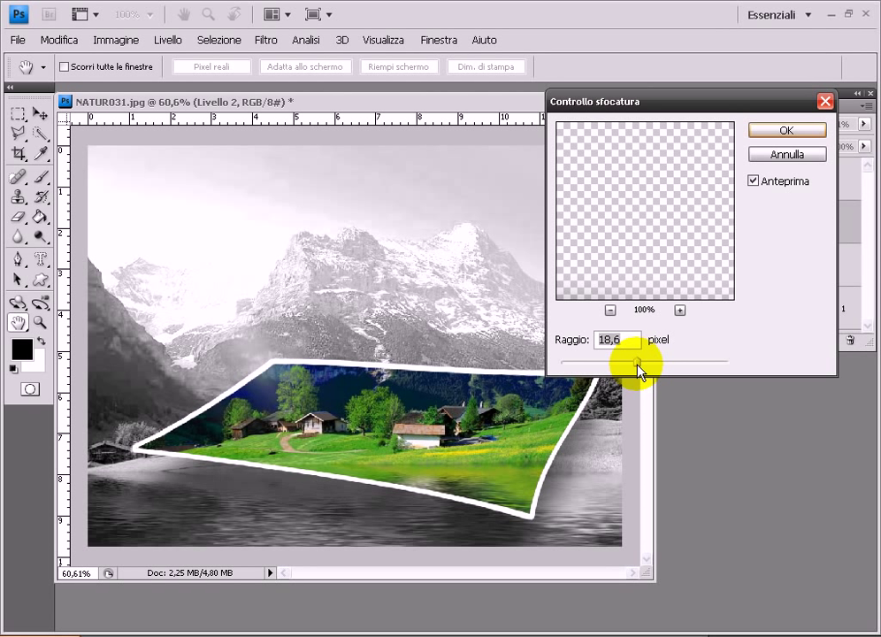
{"action": "left_click_drag", "start_coordinate": [637, 365], "coordinate": [638, 365]}
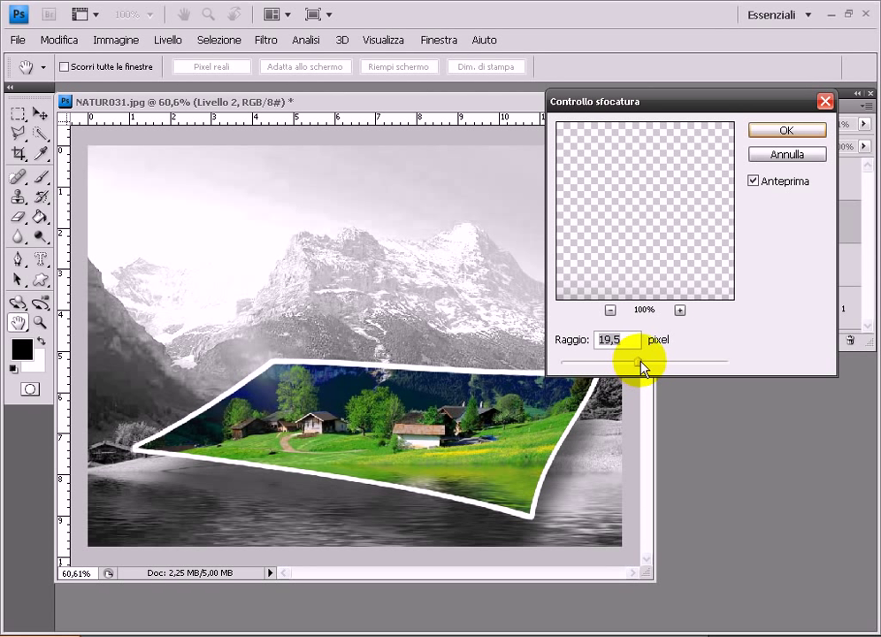
{"action": "left_click", "coordinate": [784, 133]}
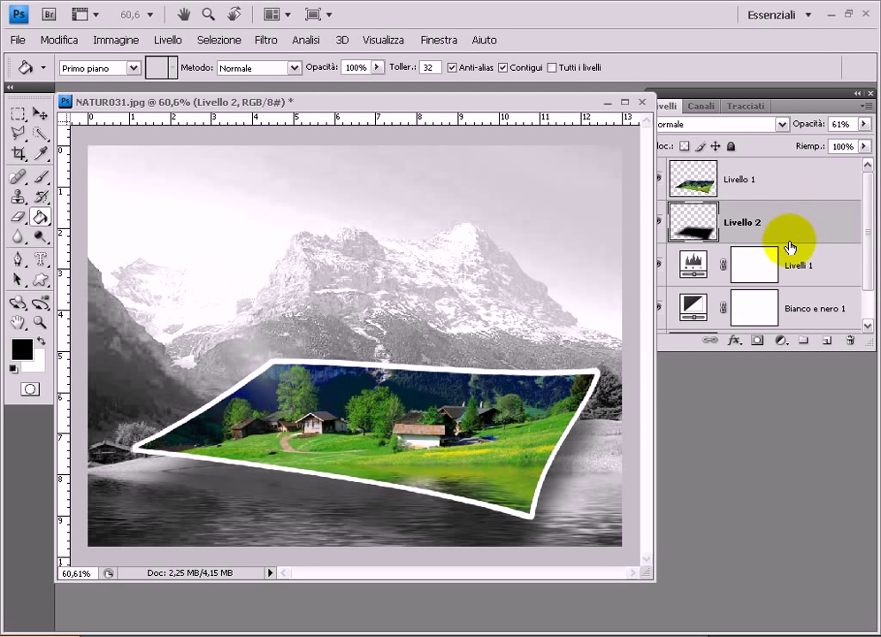
- Warp (Altera) the shadow, stretching its corners and lower edge, and commit
{"action": "left_click", "coordinate": [60, 40]}
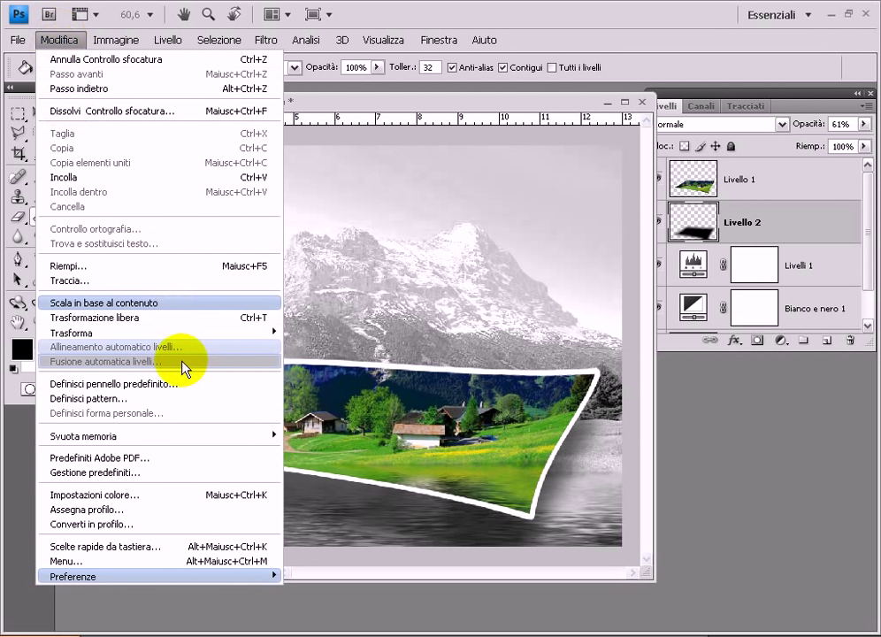
{"action": "mouse_move", "coordinate": [133, 331]}
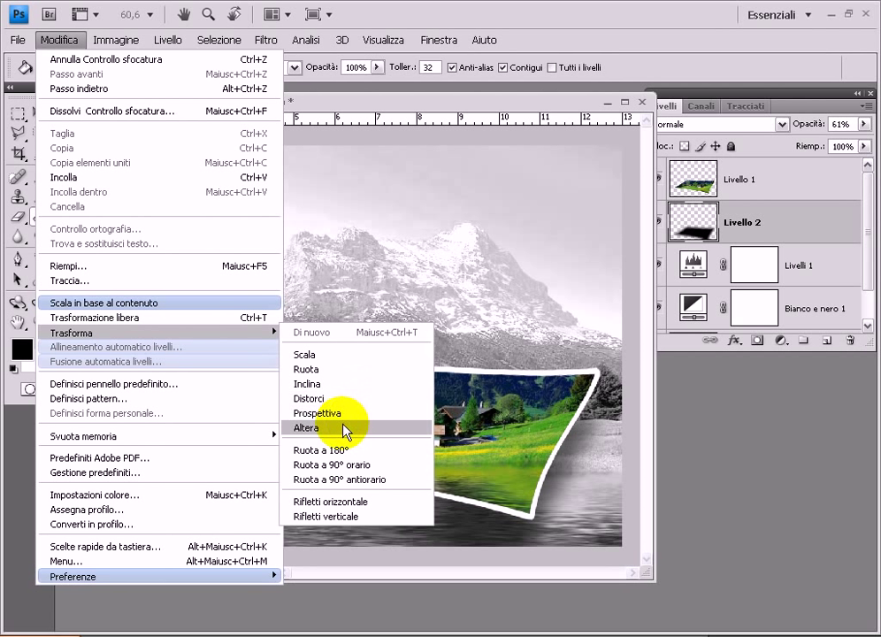
{"action": "left_click", "coordinate": [344, 428]}
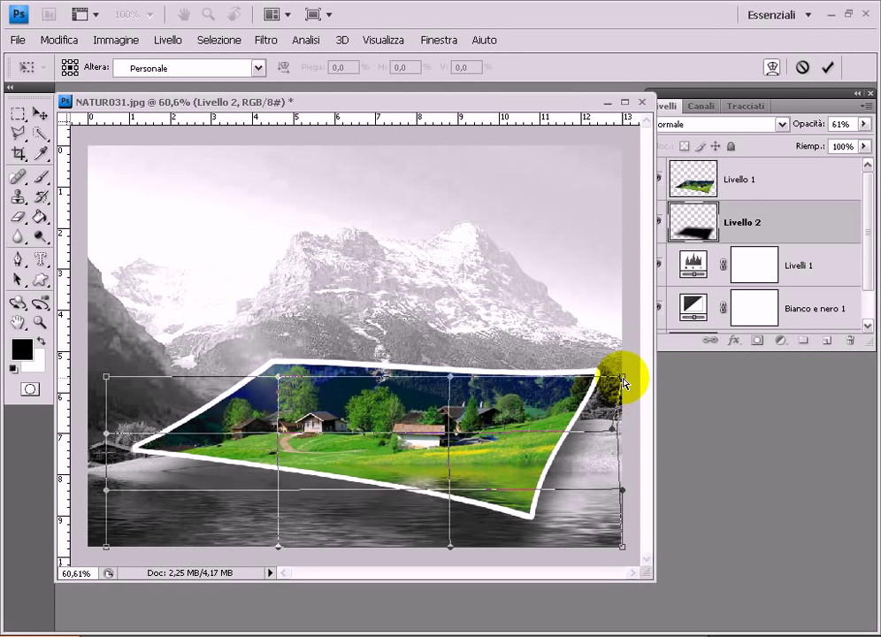
{"action": "left_click_drag", "start_coordinate": [622, 377], "coordinate": [622, 404]}
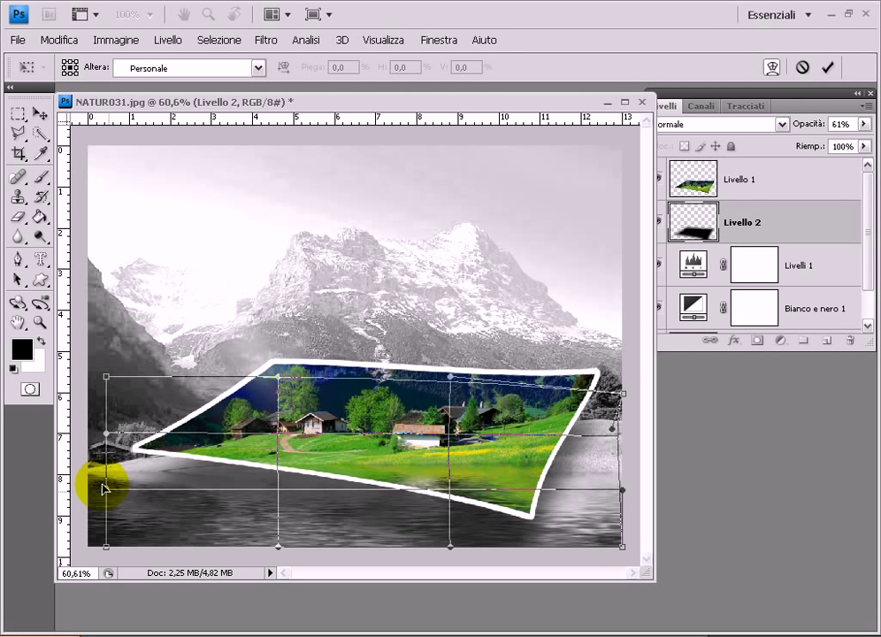
{"action": "left_click_drag", "start_coordinate": [102, 488], "coordinate": [102, 492]}
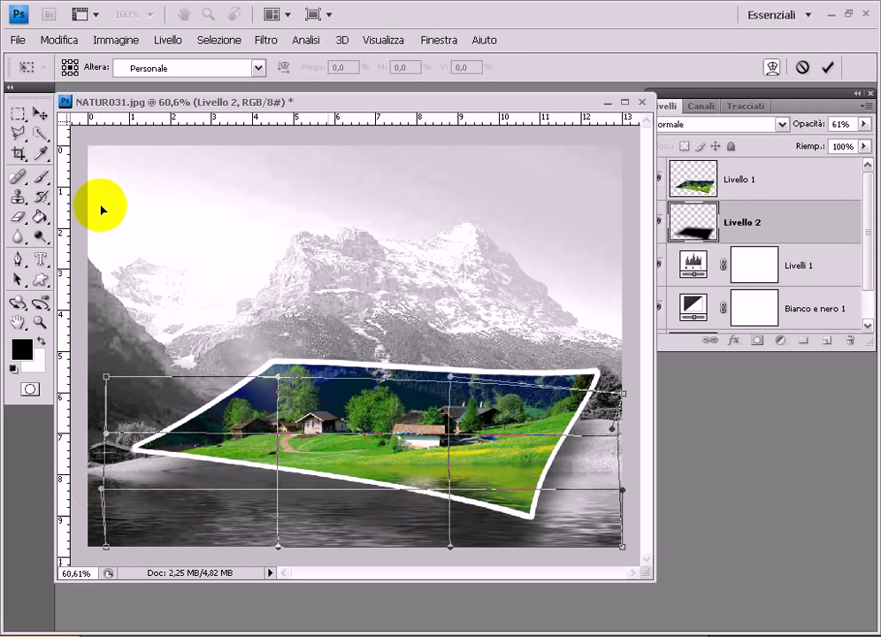
{"action": "left_click_drag", "start_coordinate": [450, 549], "coordinate": [451, 540]}
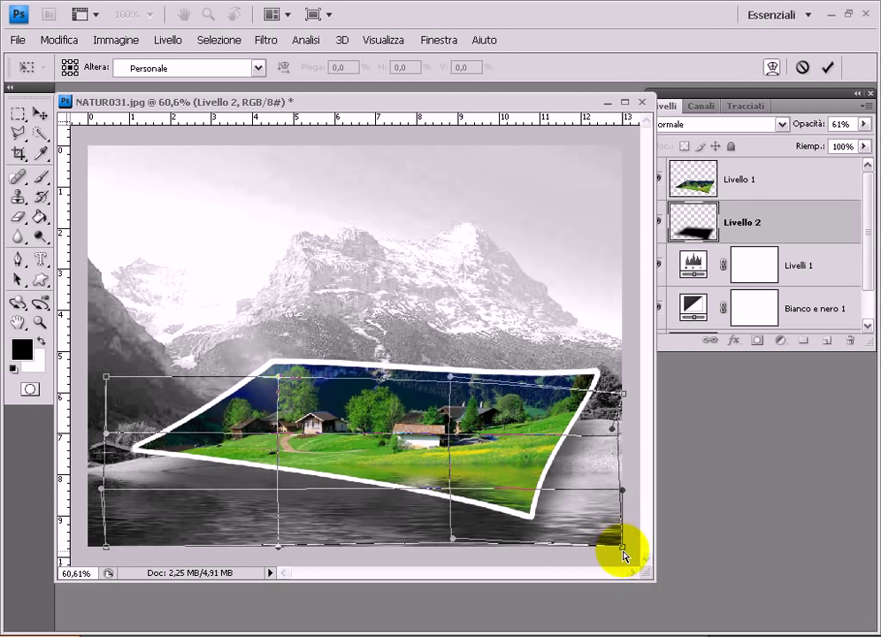
{"action": "left_click_drag", "start_coordinate": [621, 547], "coordinate": [625, 537]}
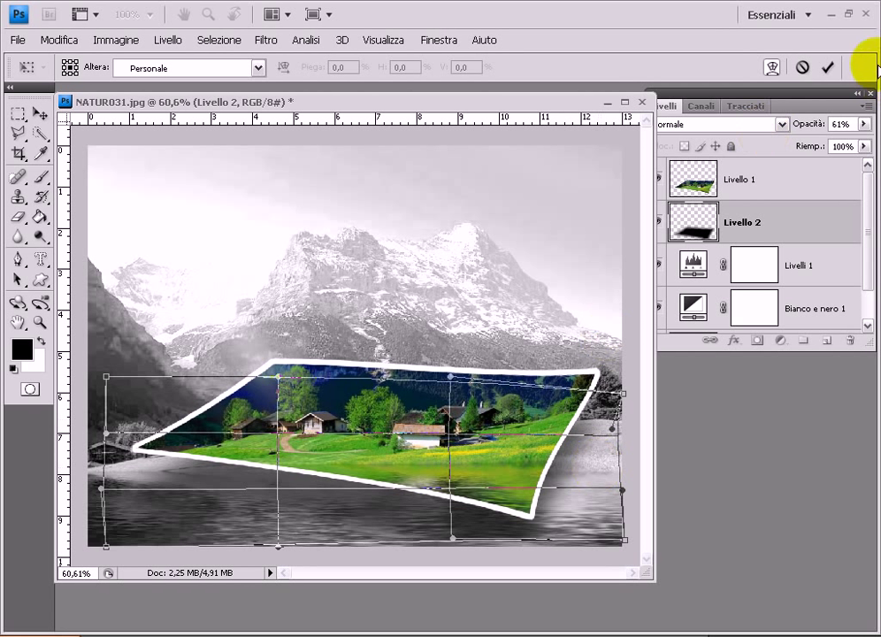
{"action": "left_click", "coordinate": [828, 68]}
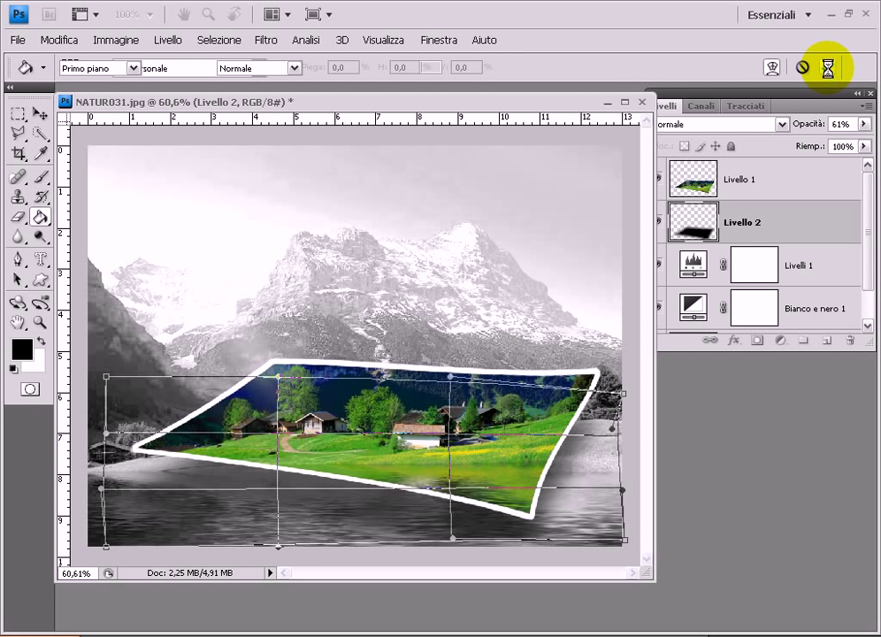